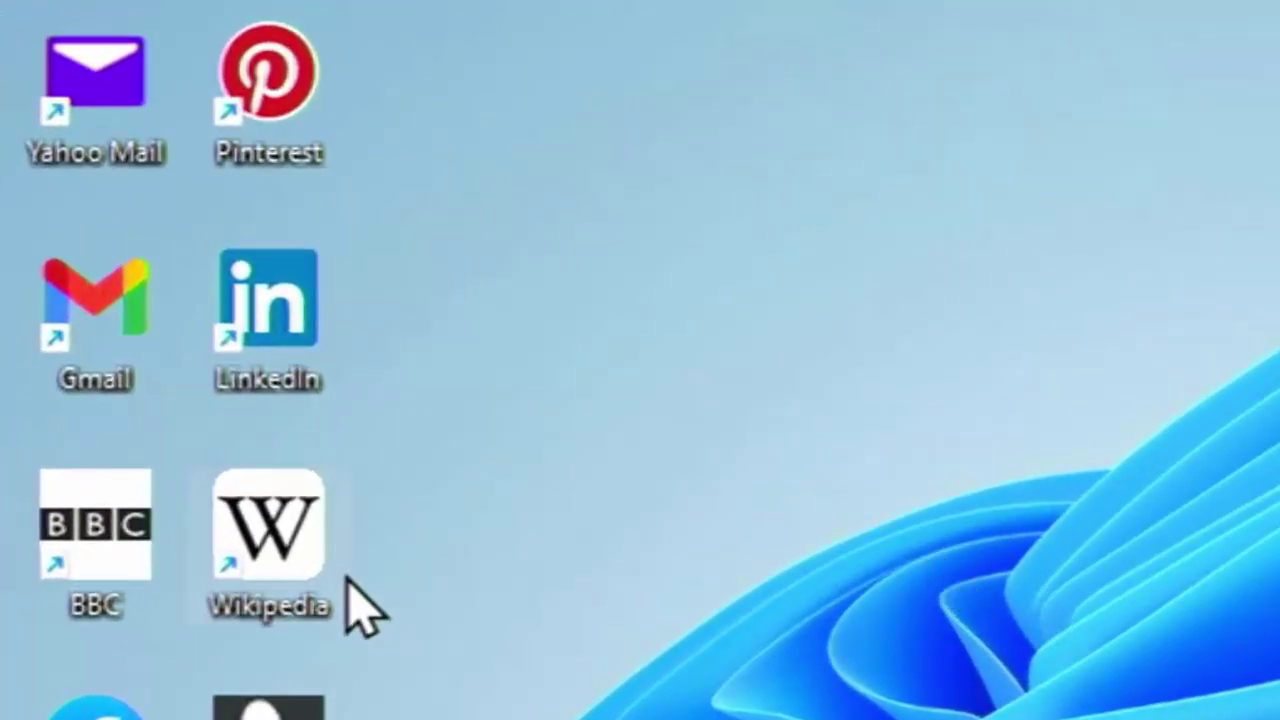
# Close the Facebook window and try out the BBC and Wikipedia shortcuts pinned to the taskbar
pyautogui.moveTo(348, 582)
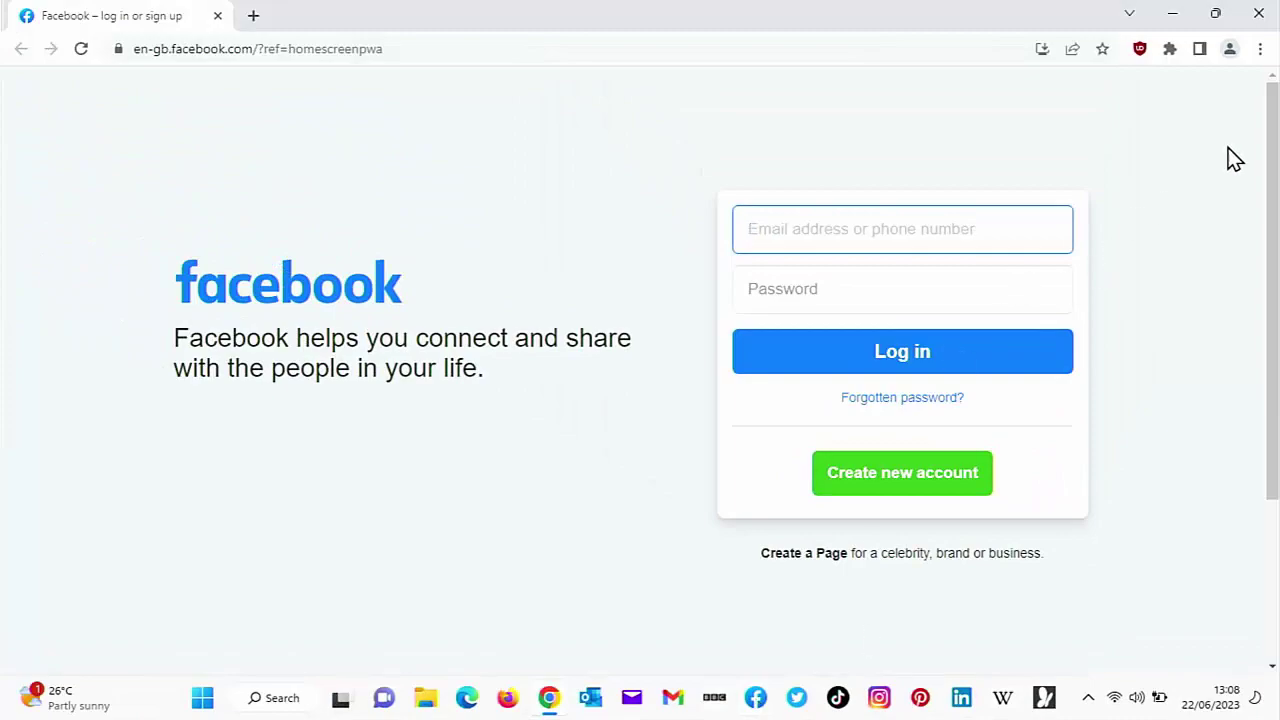
pyautogui.click(1258, 13)
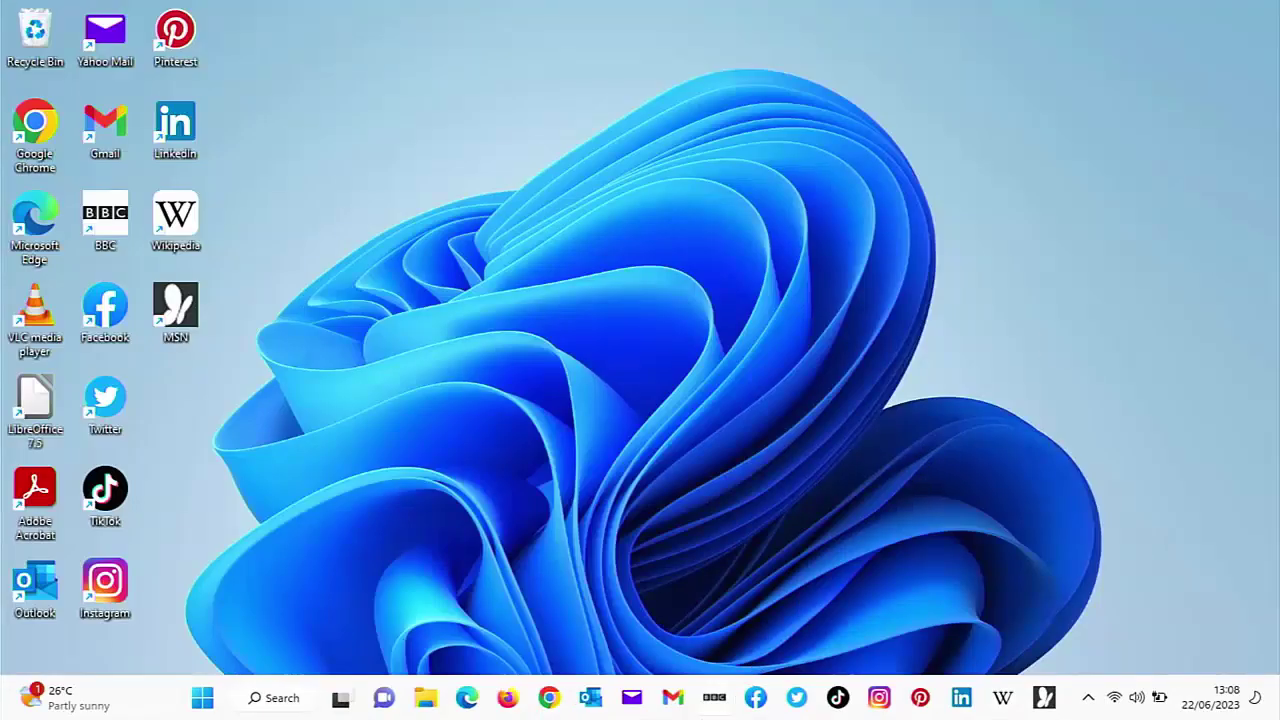
pyautogui.click(716, 700)
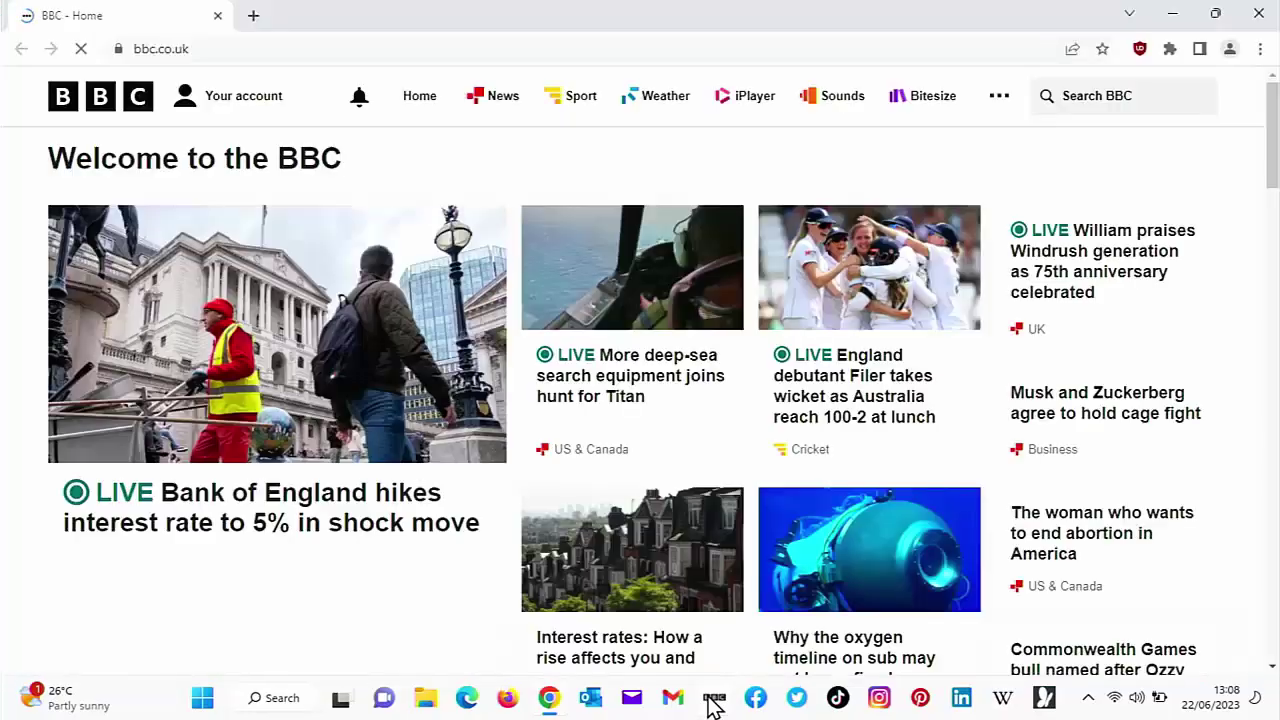
pyautogui.click(1258, 14)
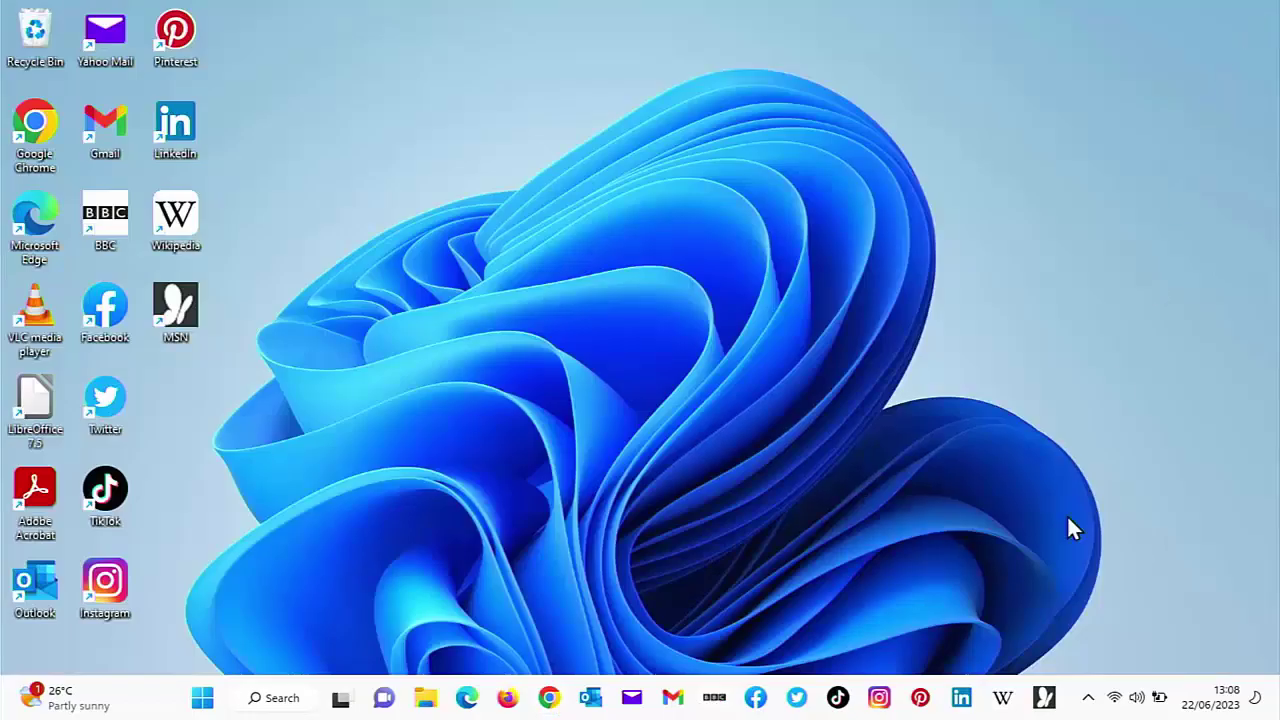
pyautogui.click(1003, 700)
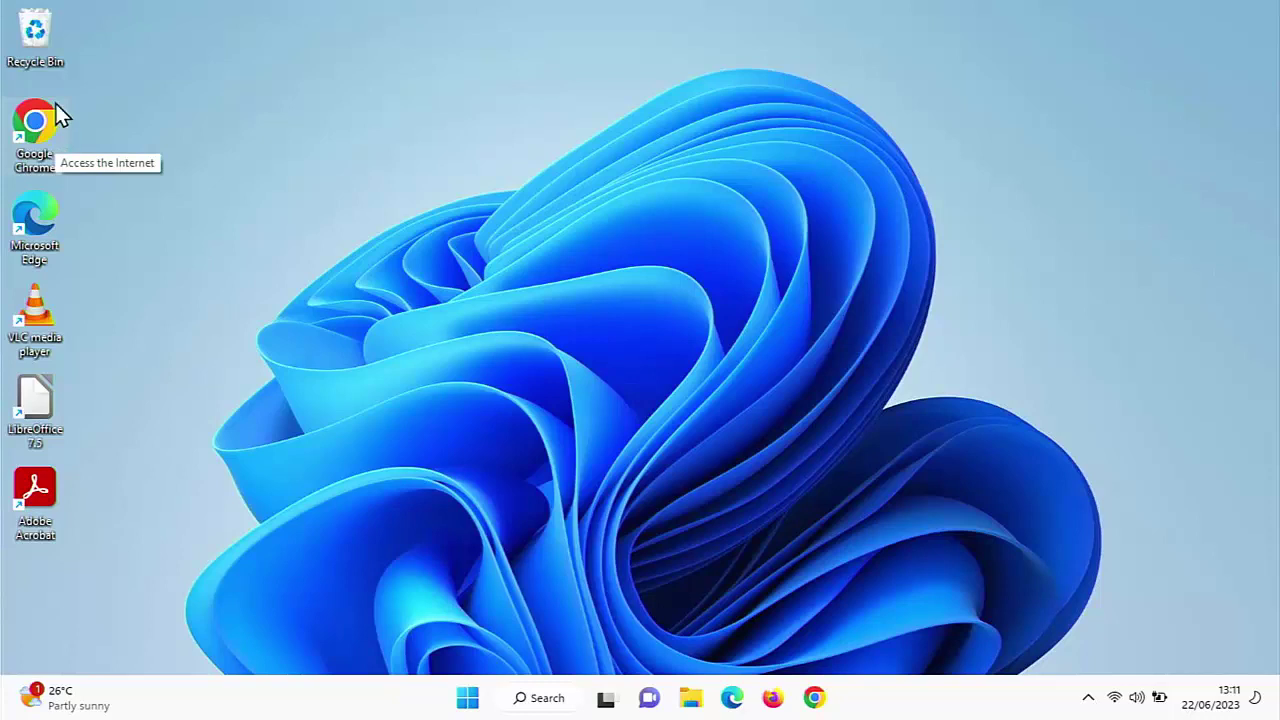
# Open facebook.com in Google Chrome and allow all cookies on the site
pyautogui.doubleClick(54, 115)
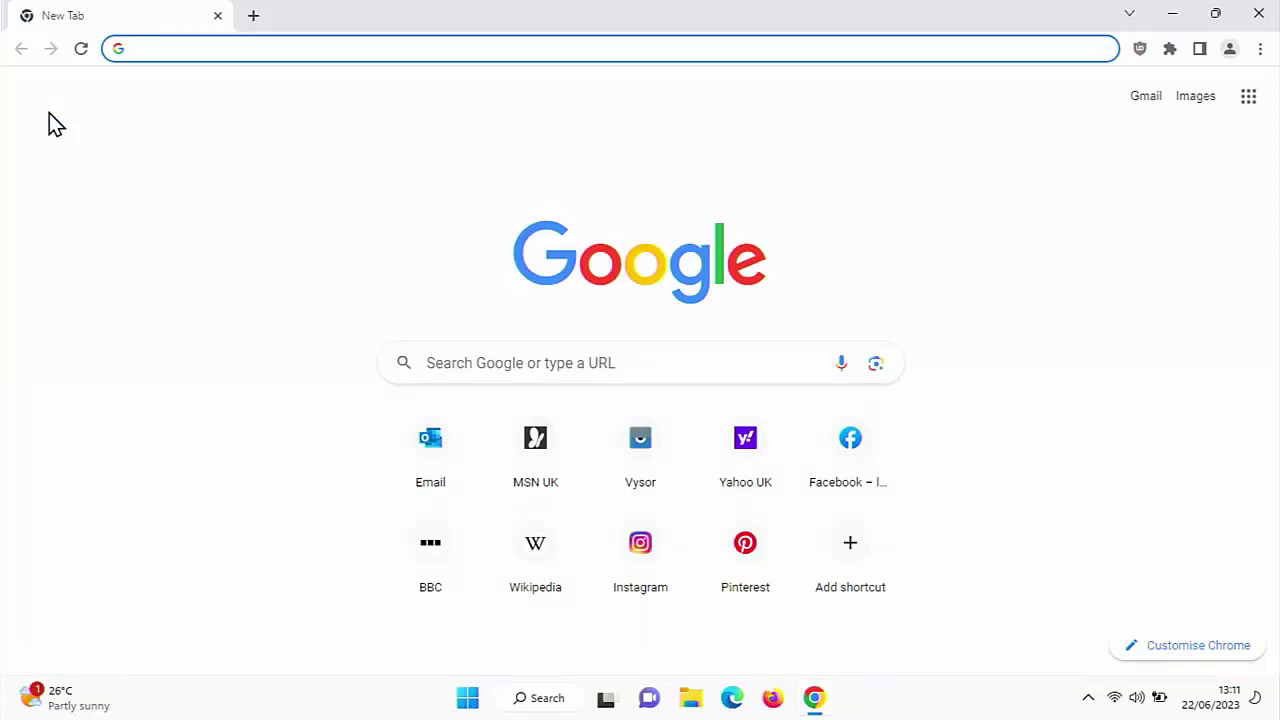
pyautogui.write('f')
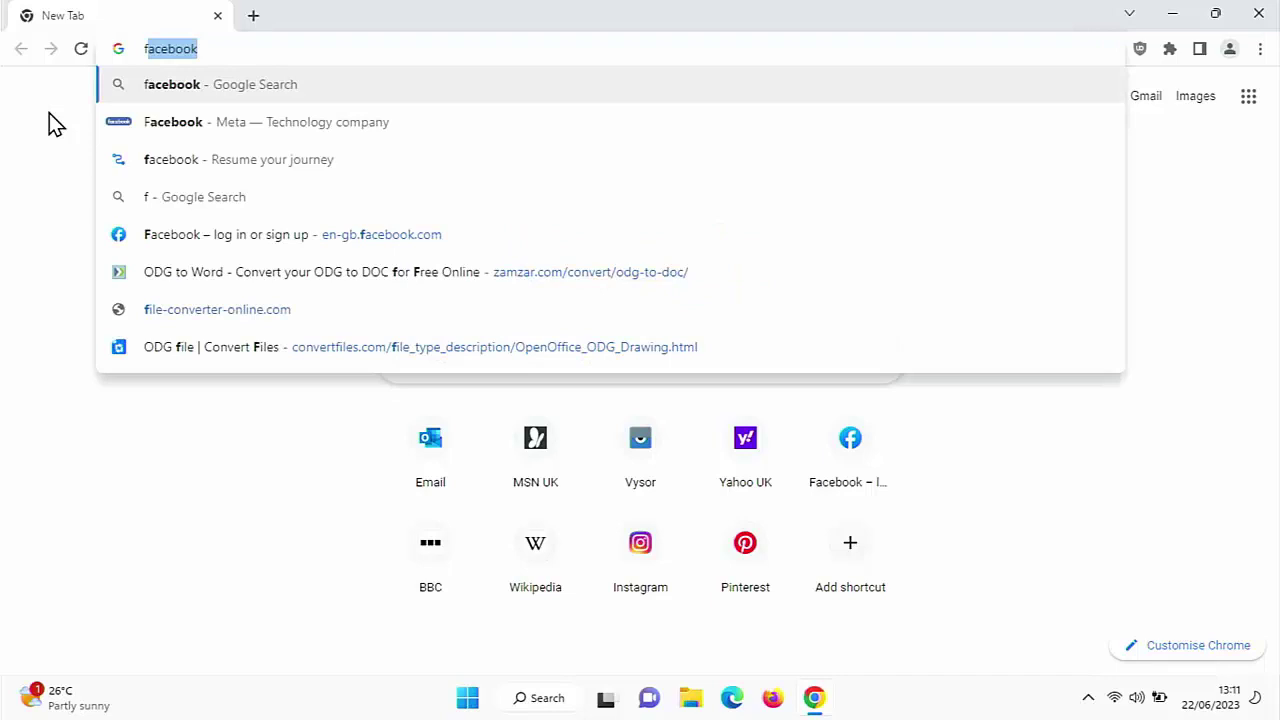
pyautogui.write('aceb')
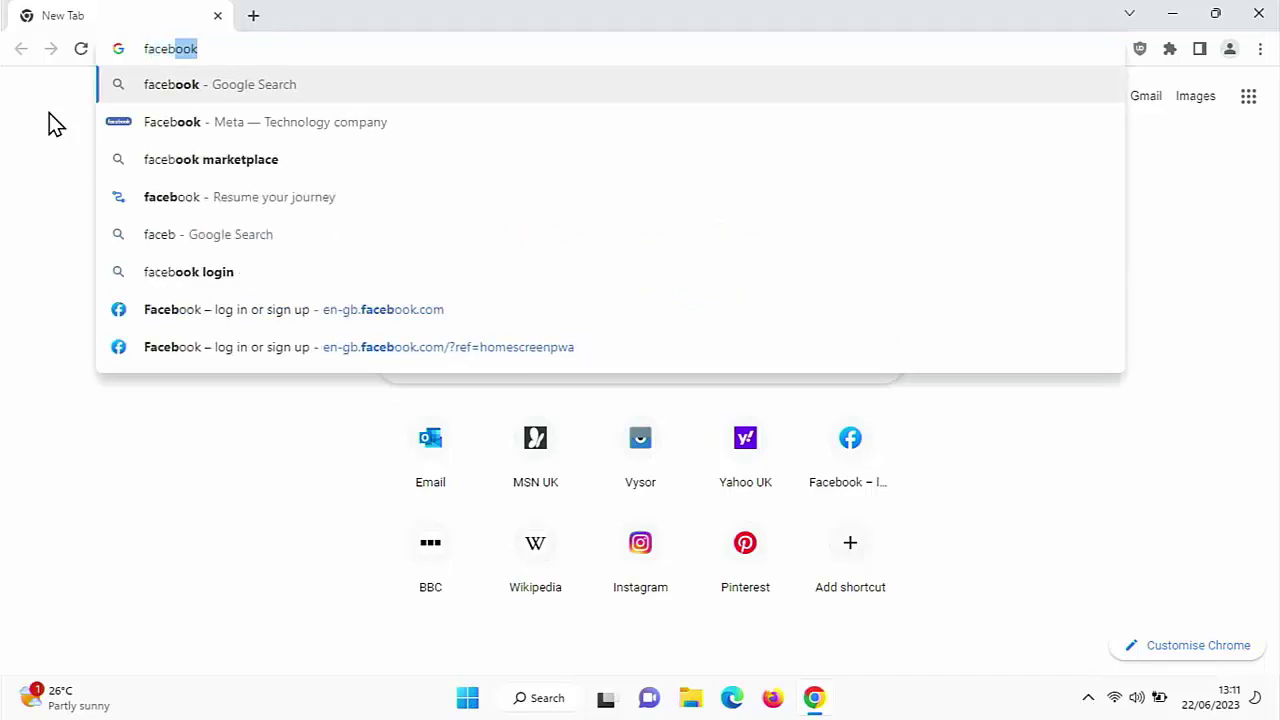
pyautogui.write('ook.c')
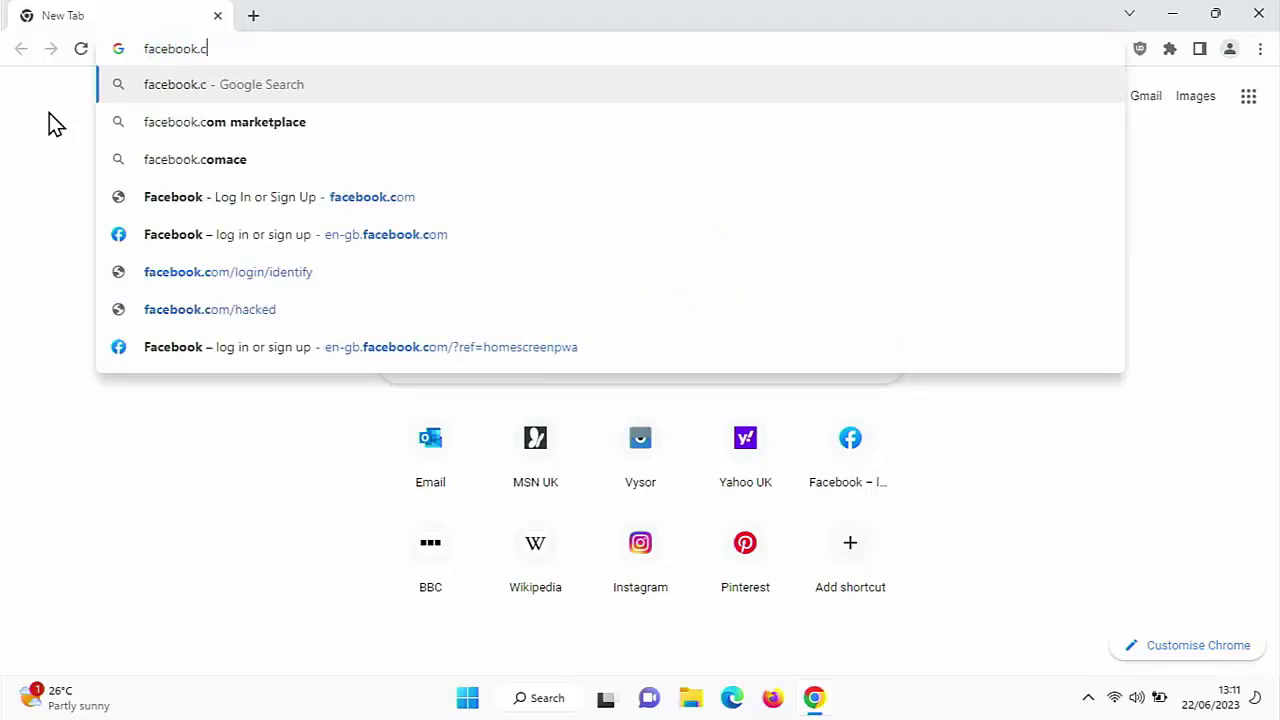
pyautogui.write('om')
pyautogui.press('Return')
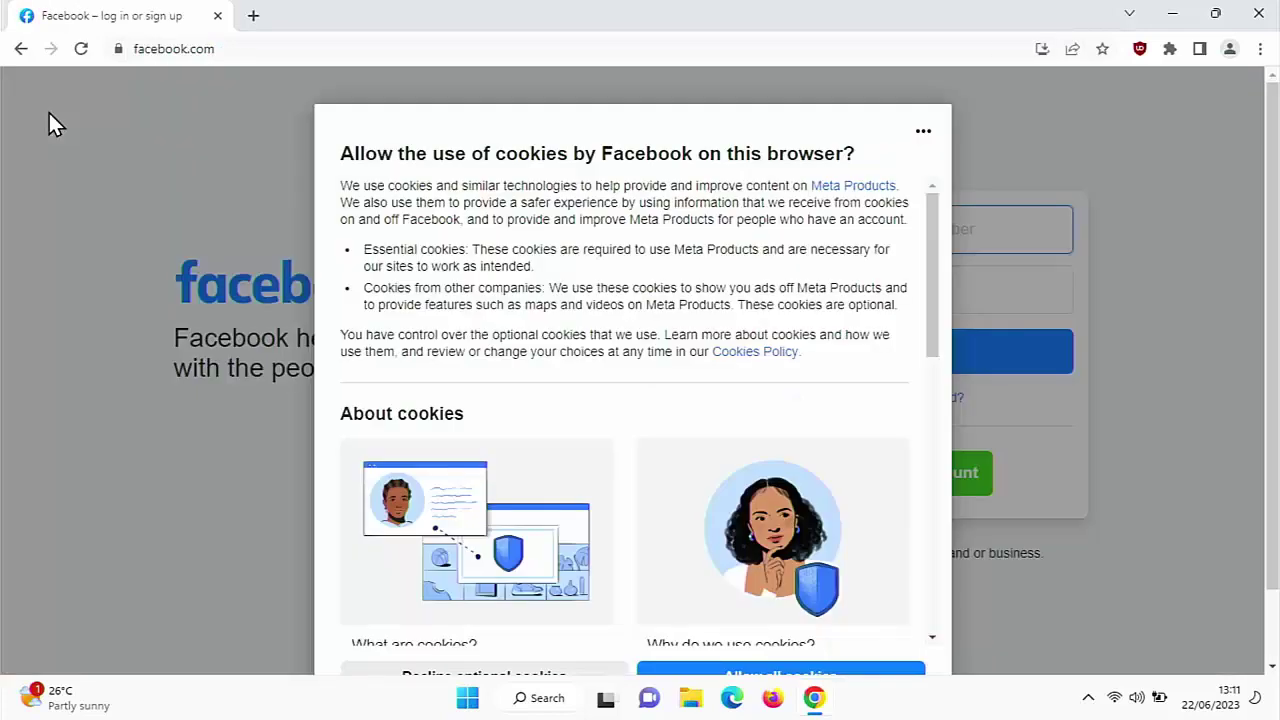
pyautogui.scroll(-4, 600, 480)
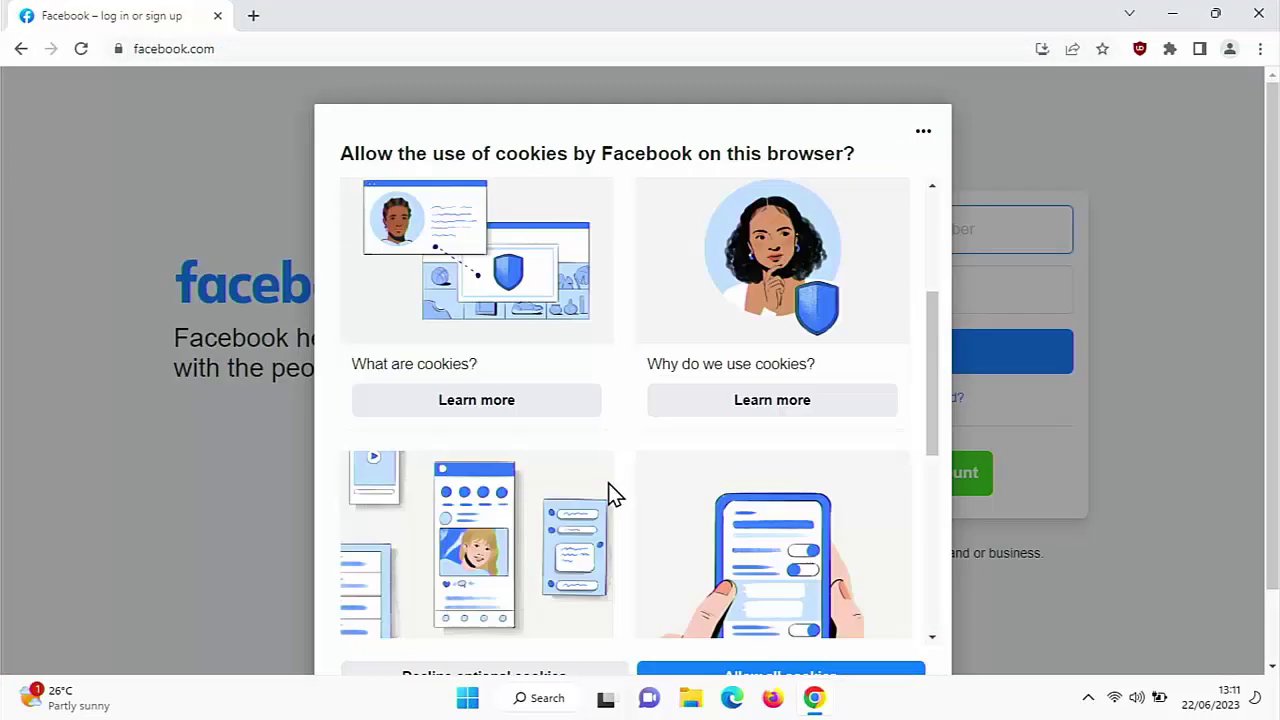
pyautogui.click(712, 668)
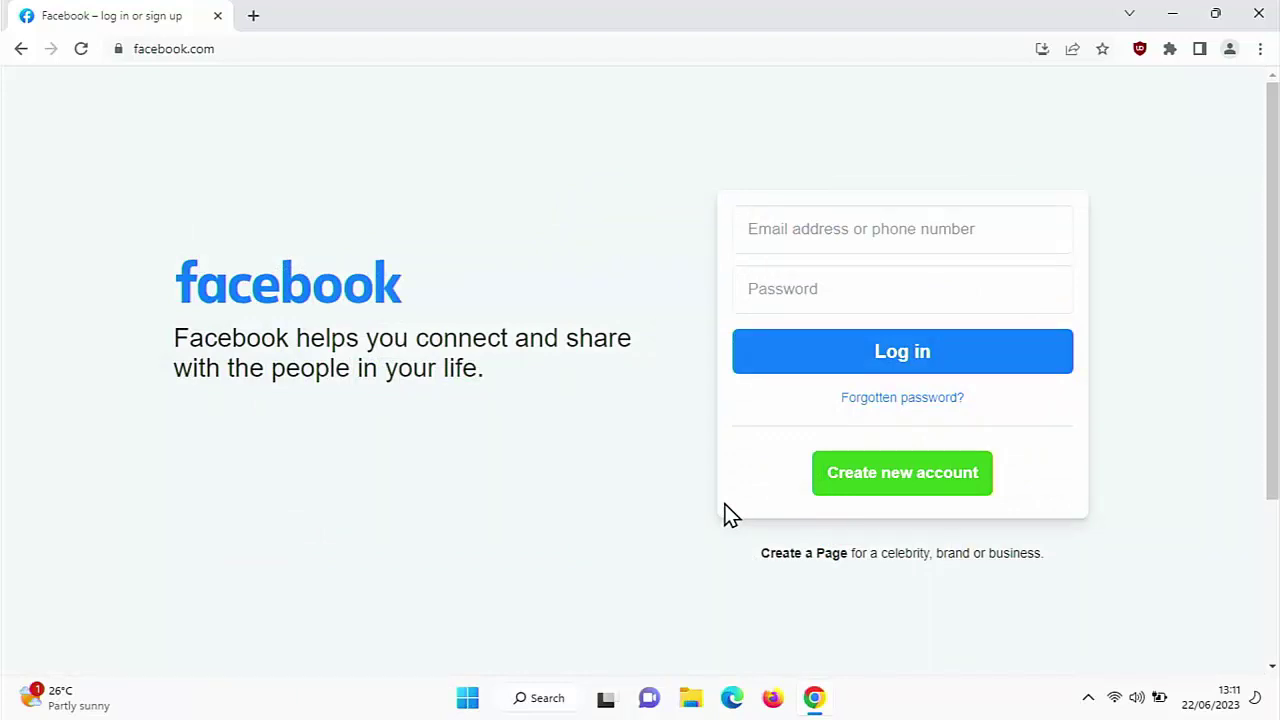
# Create a desktop shortcut to the Facebook page named "Facebook", without opening as a window, and close the browser
pyautogui.click(1260, 50)
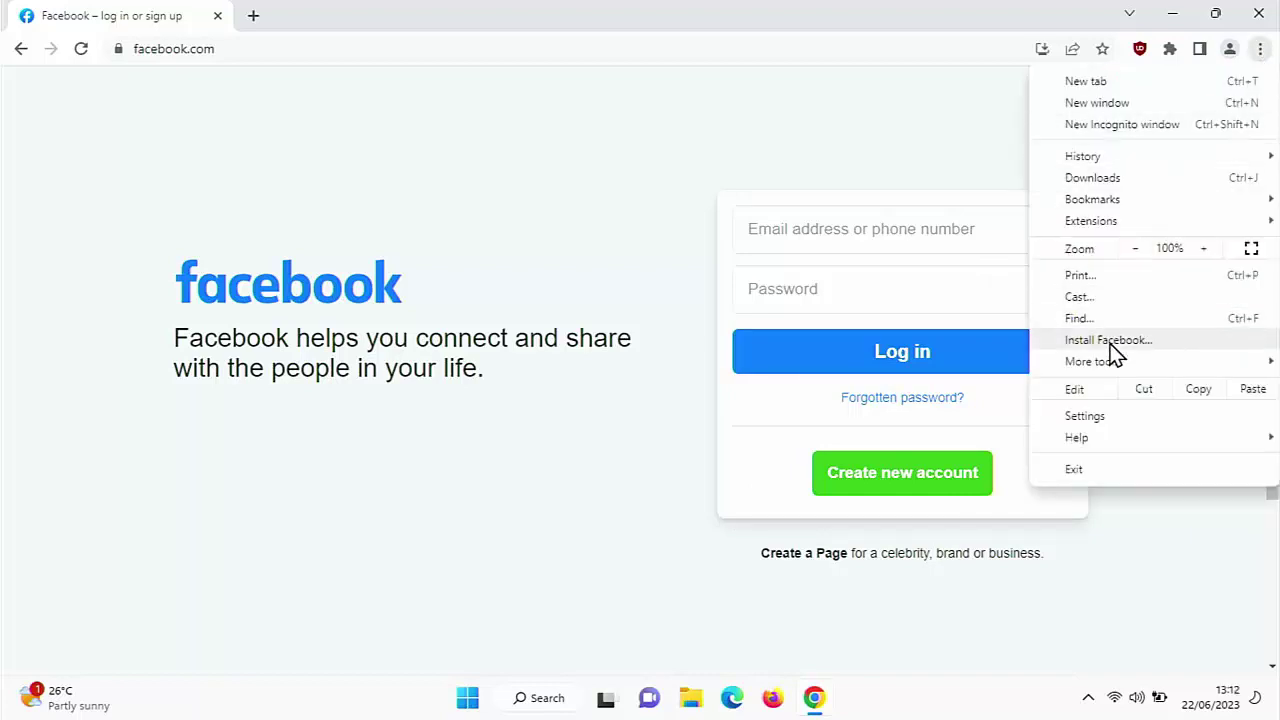
pyautogui.moveTo(1103, 362)
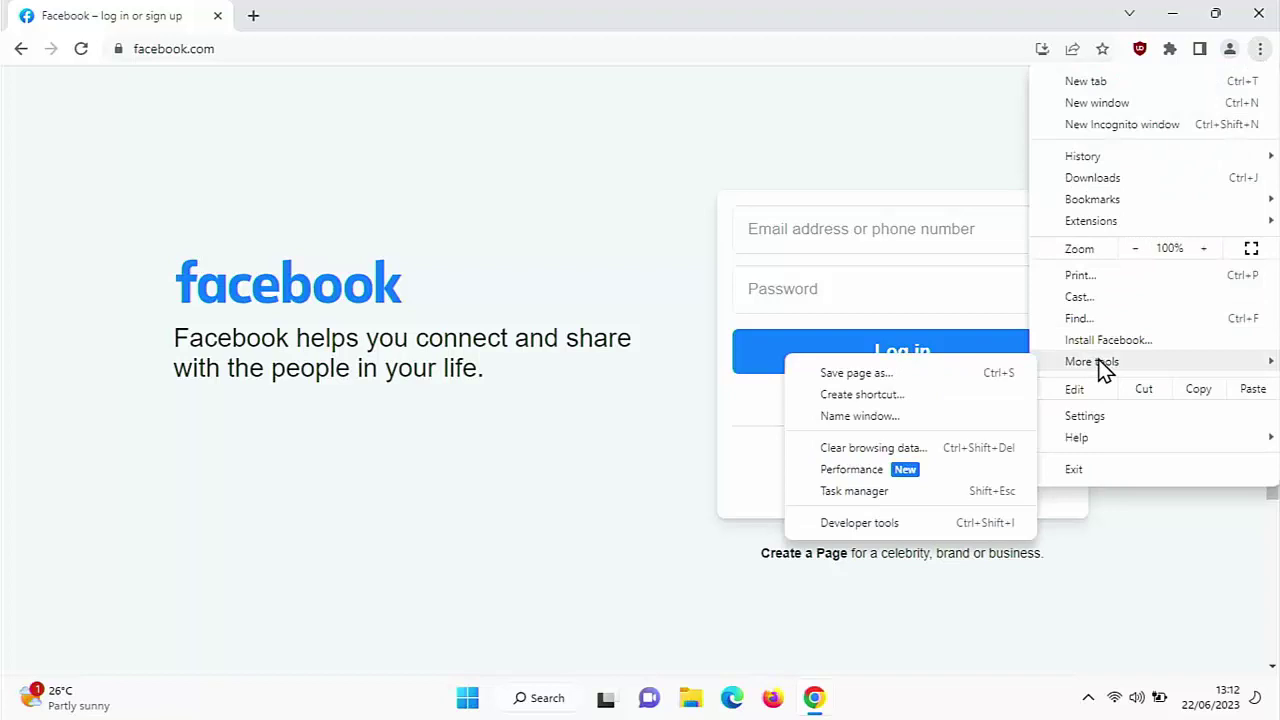
pyautogui.click(945, 399)
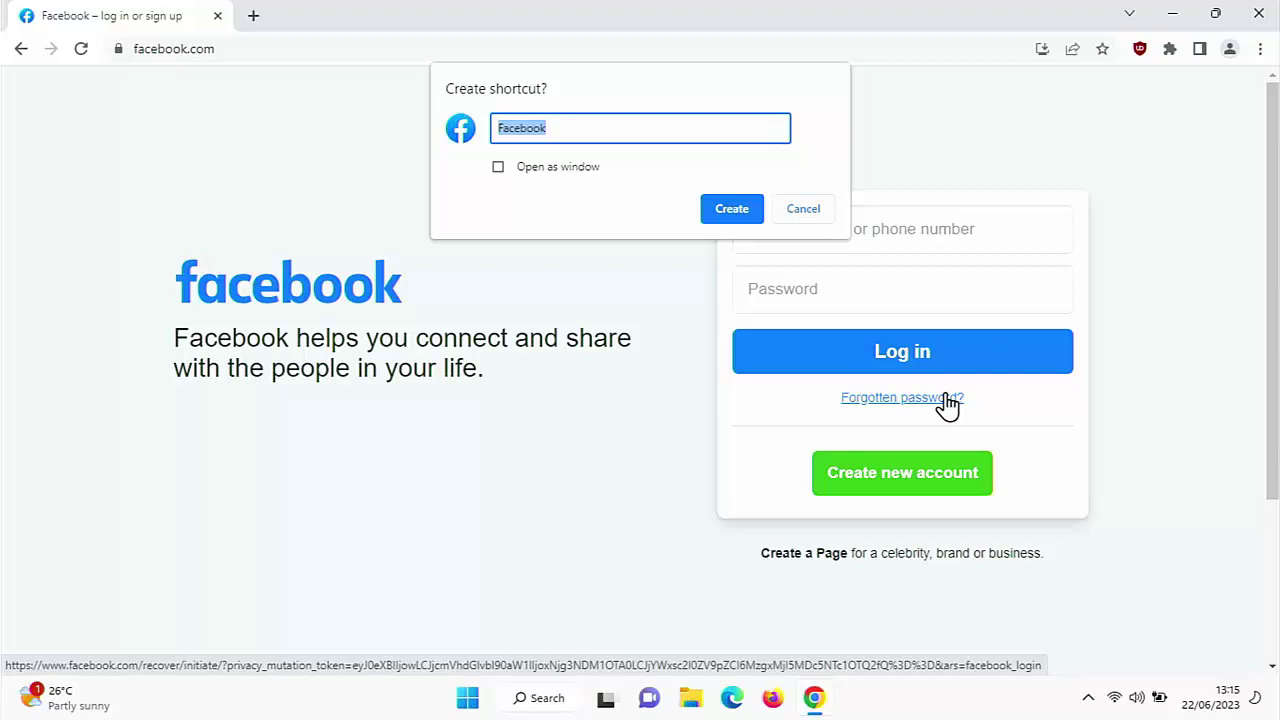
pyautogui.press('BackSpace')
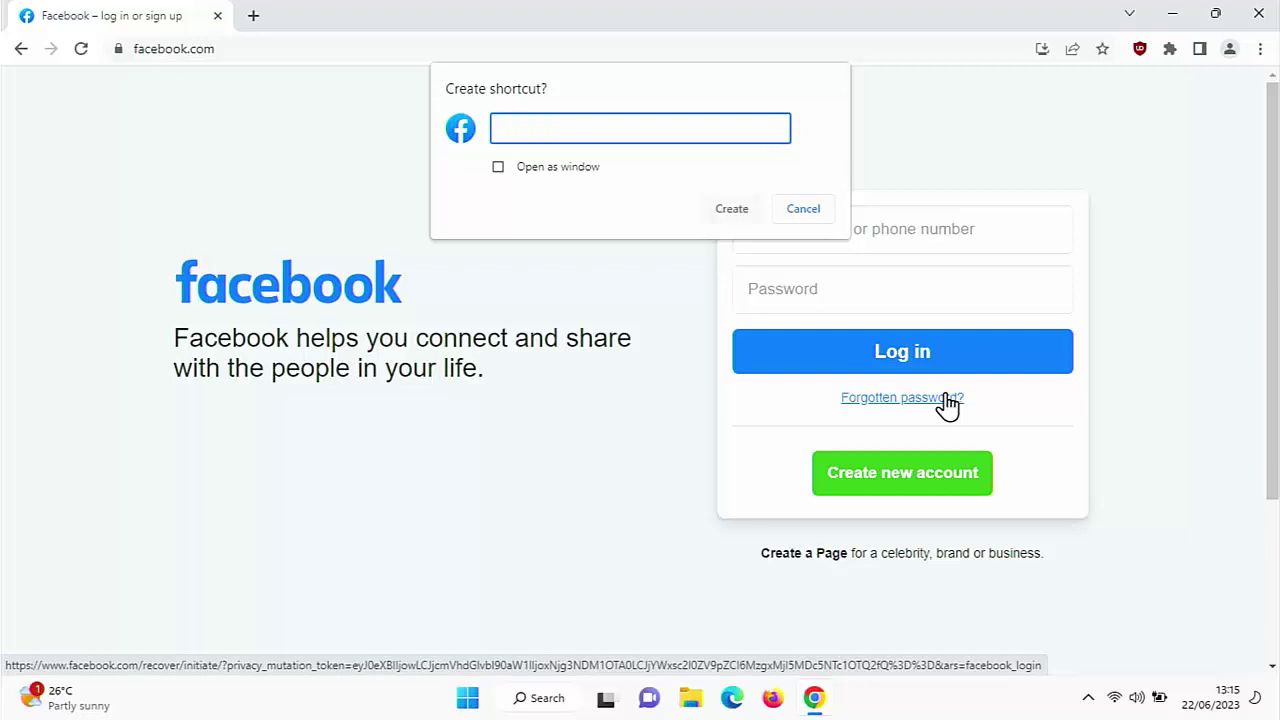
pyautogui.write('Facw')
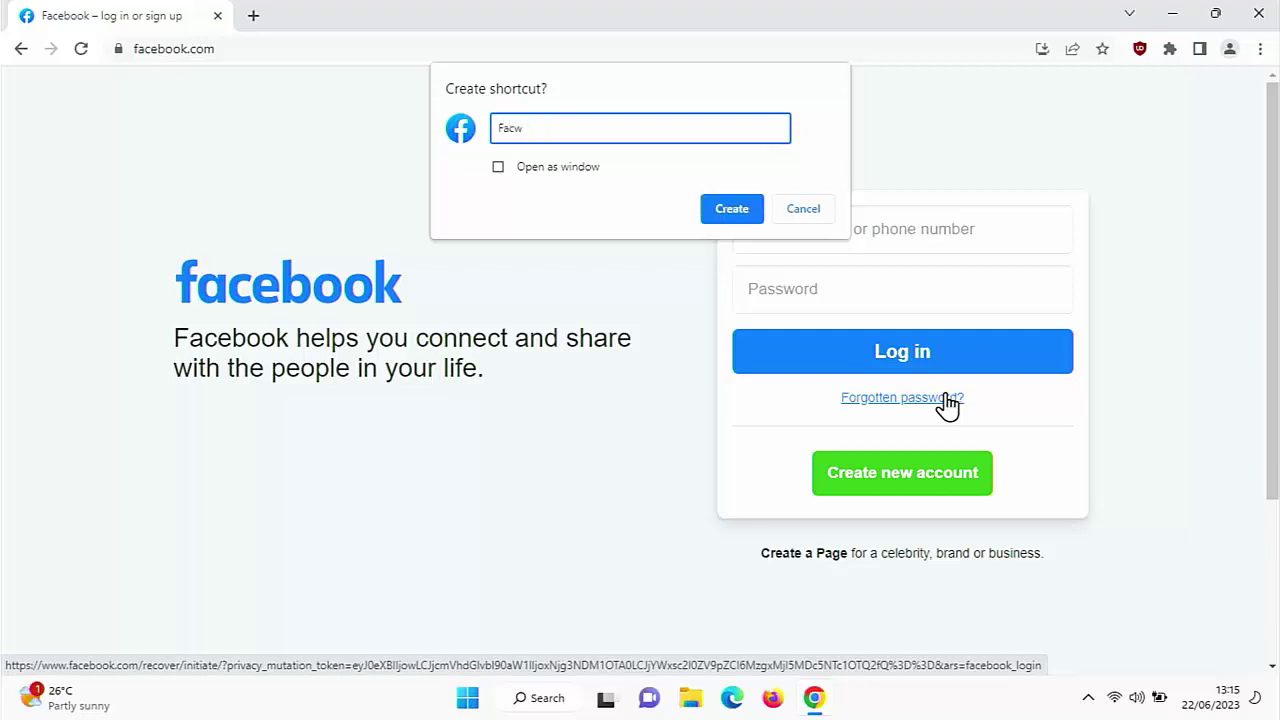
pyautogui.press('BackSpace')
pyautogui.write('ebook')
pyautogui.click(740, 215)
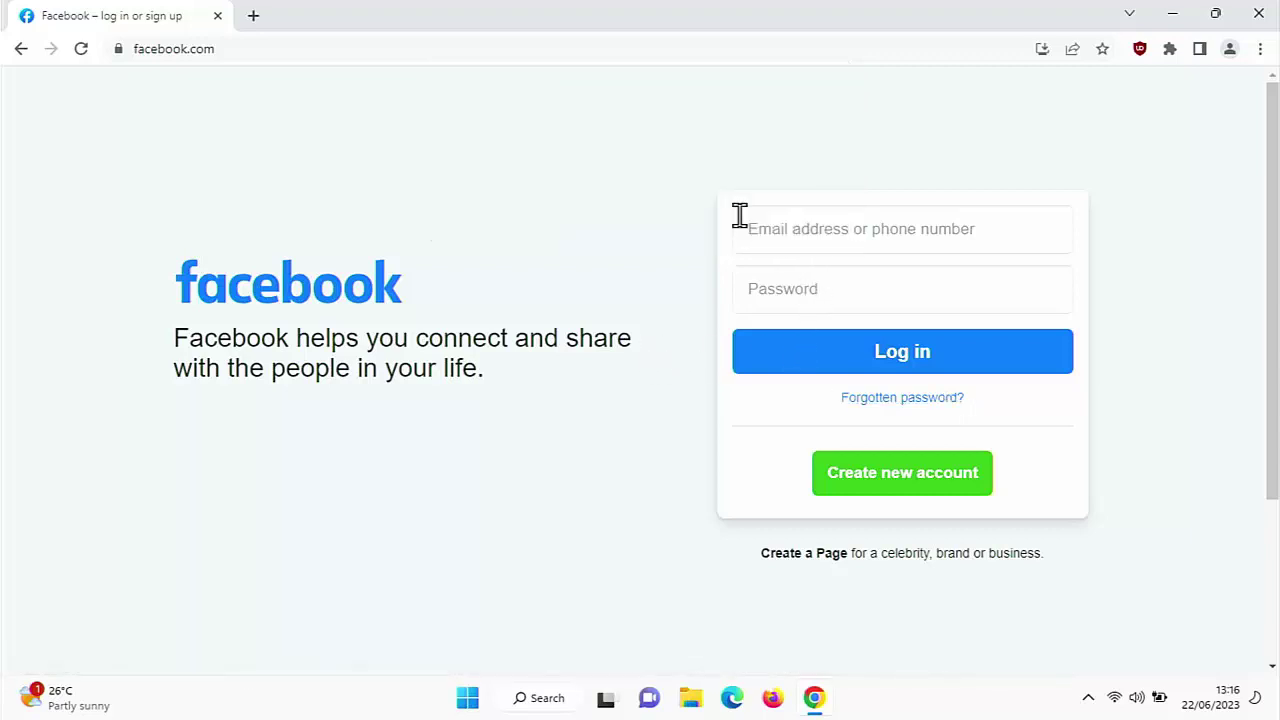
pyautogui.click(1260, 15)
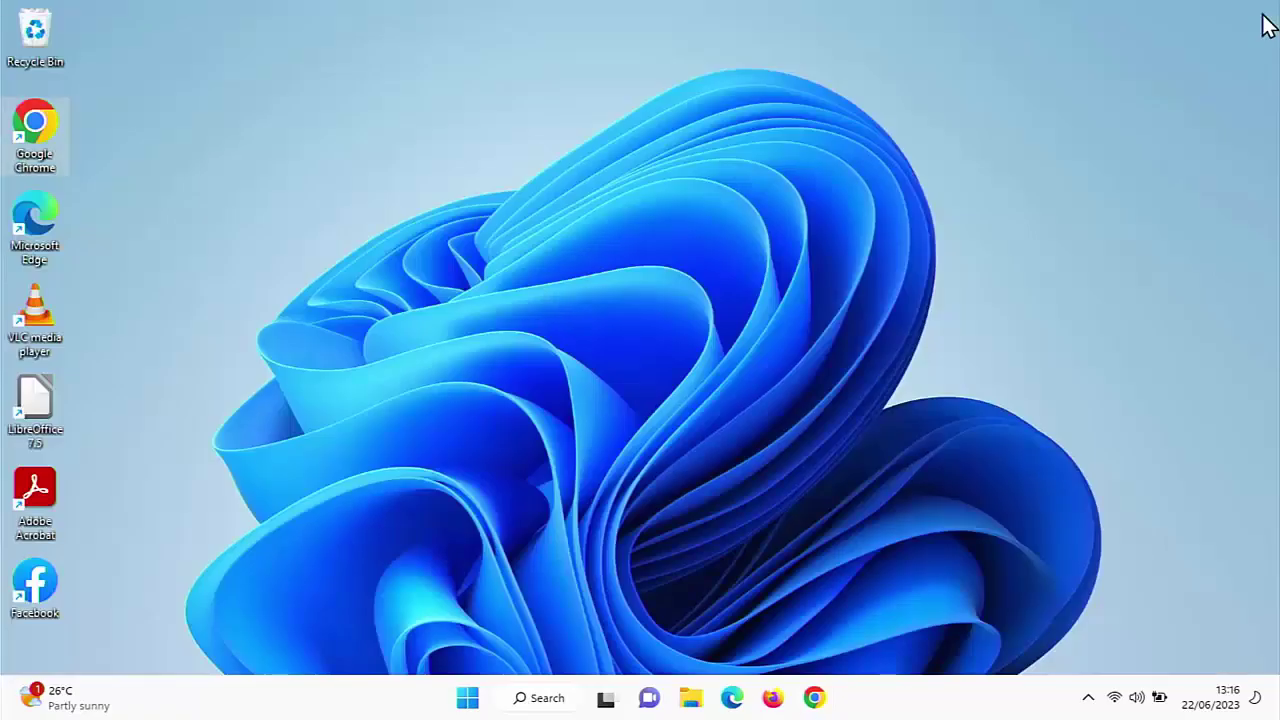
# Pin the desktop's Facebook shortcut to Start, and pin that new Start entry to the taskbar
pyautogui.rightClick(36, 590)
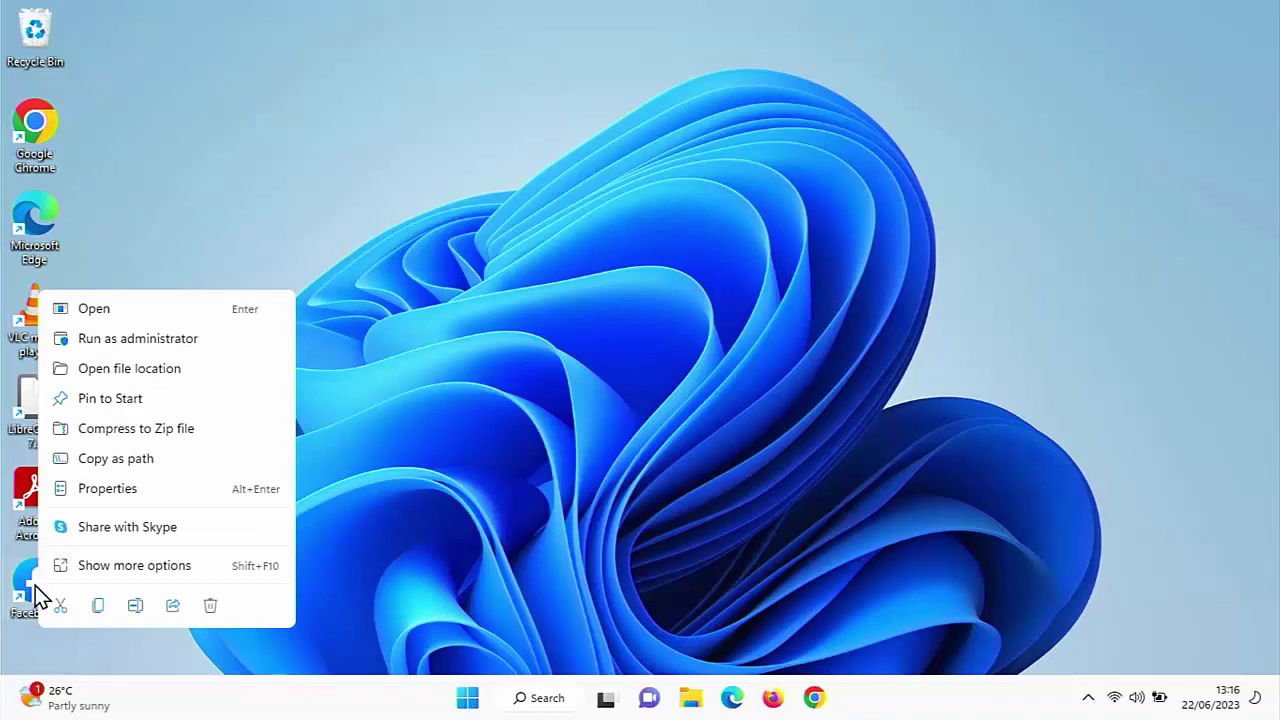
pyautogui.click(165, 400)
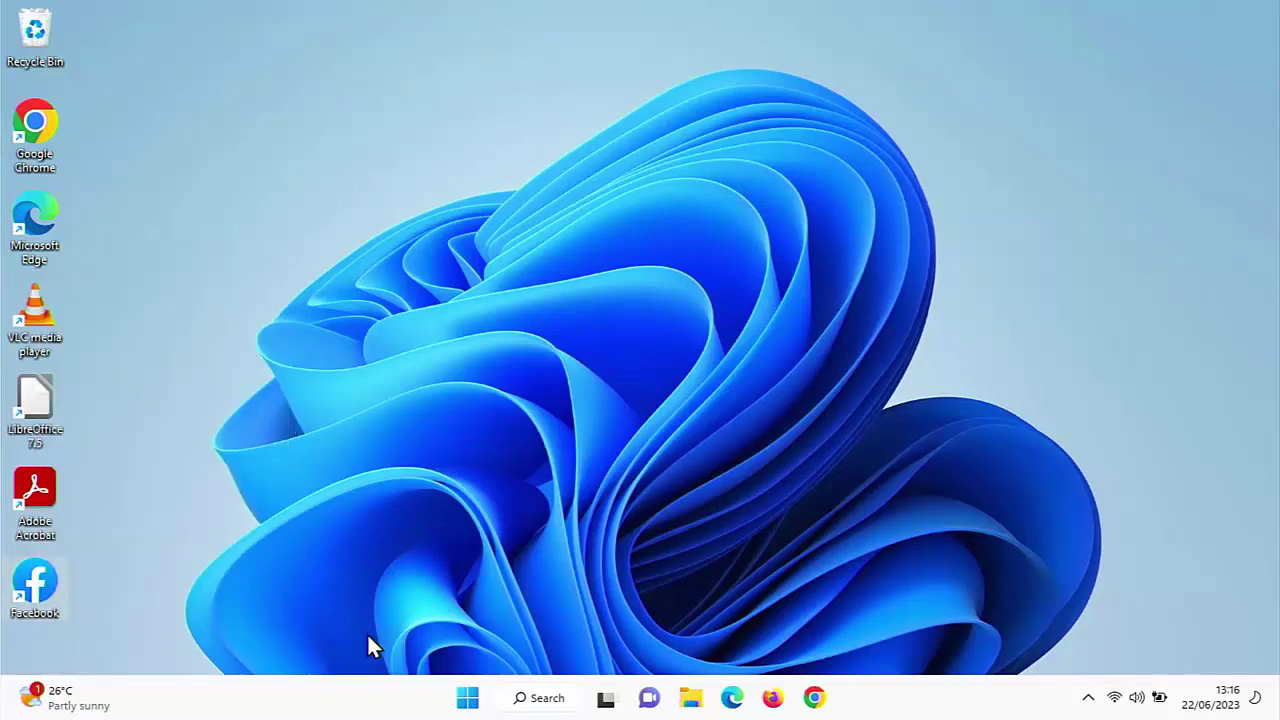
pyautogui.click(466, 700)
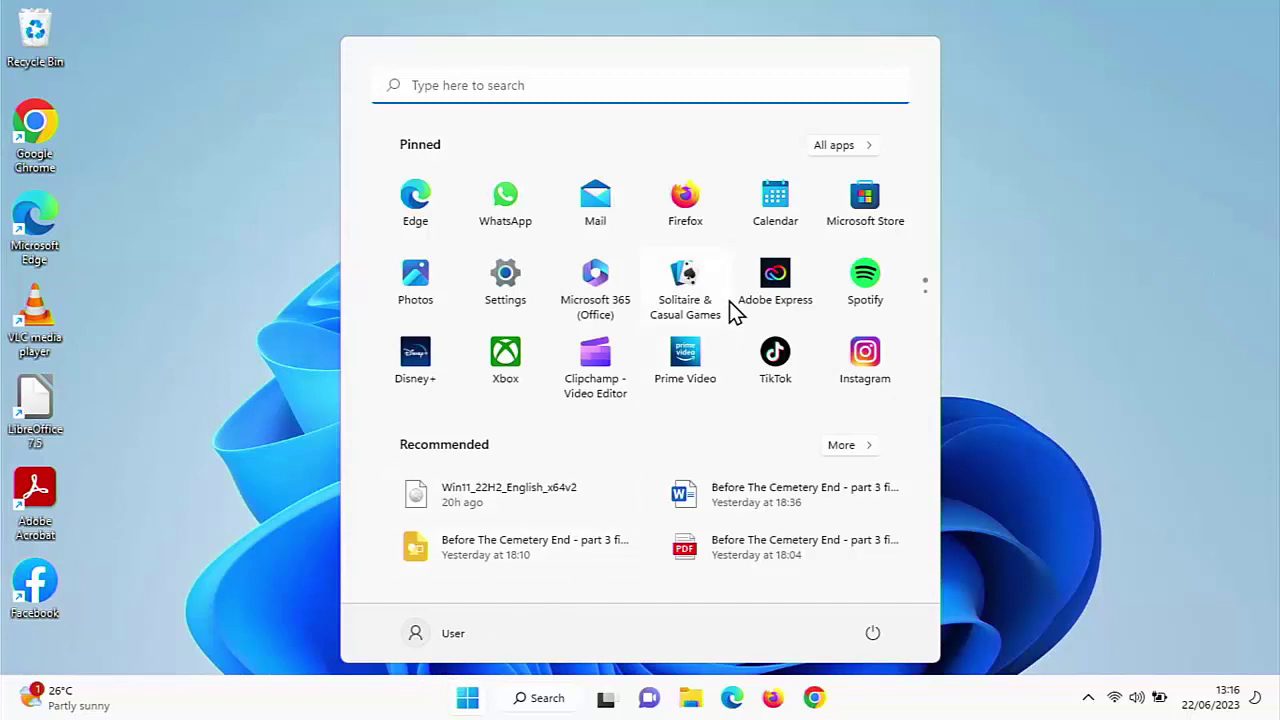
pyautogui.scroll(-1, 729, 301)
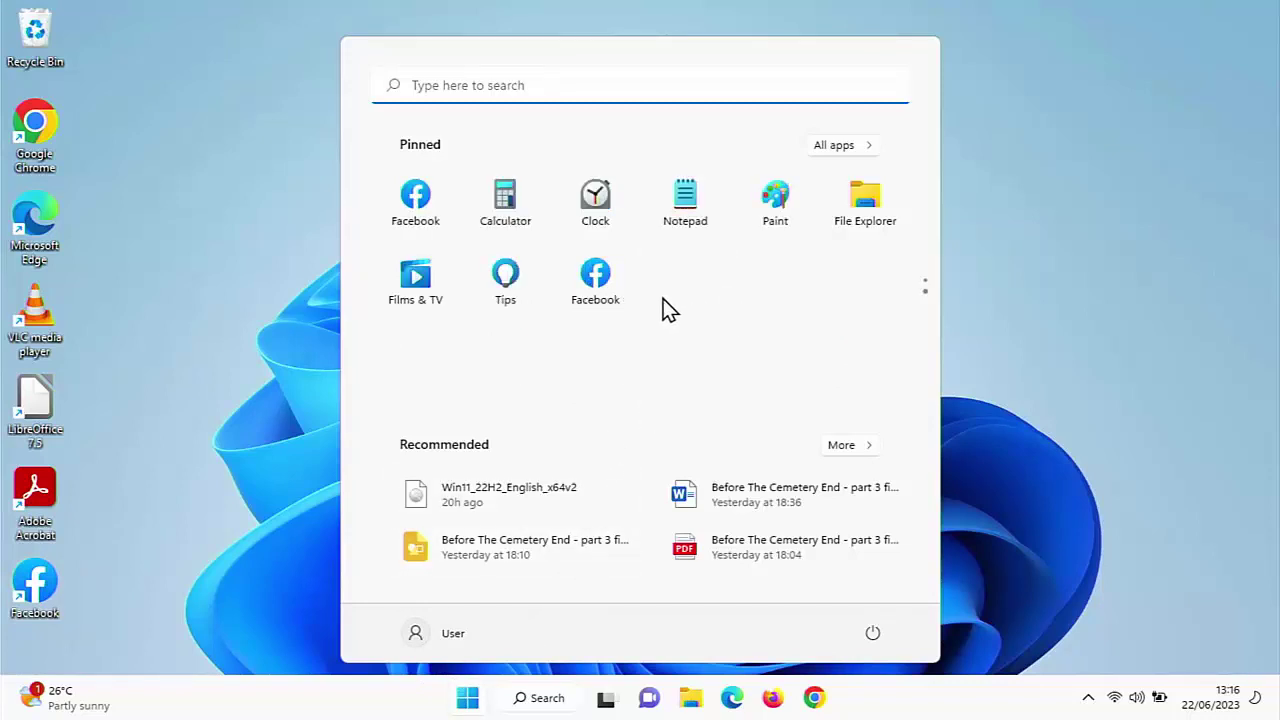
pyautogui.rightClick(605, 287)
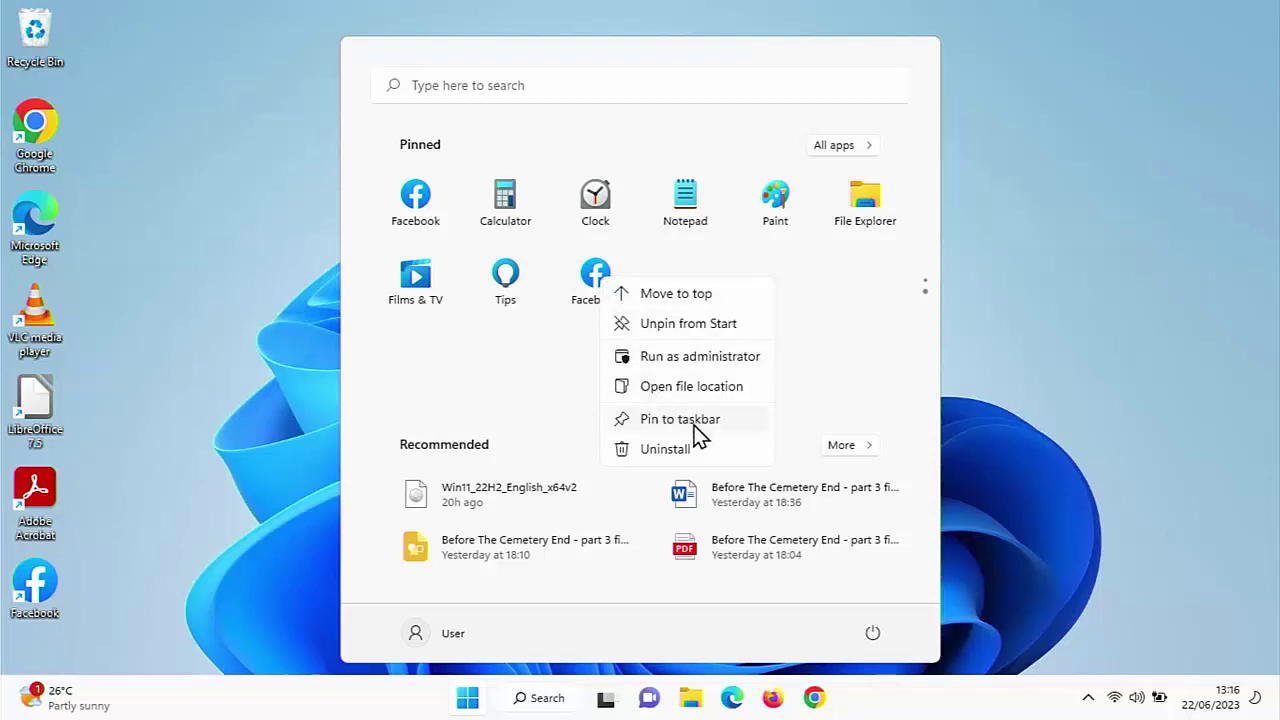
pyautogui.click(728, 421)
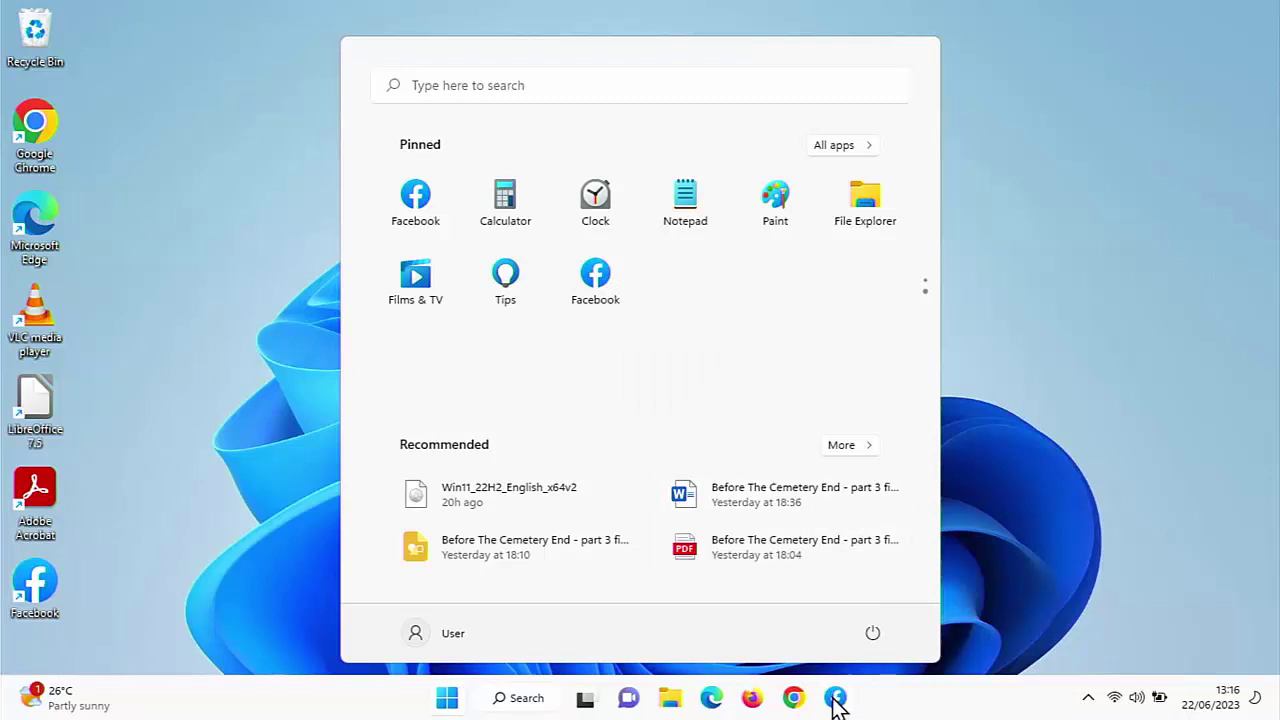
pyautogui.click(1022, 588)
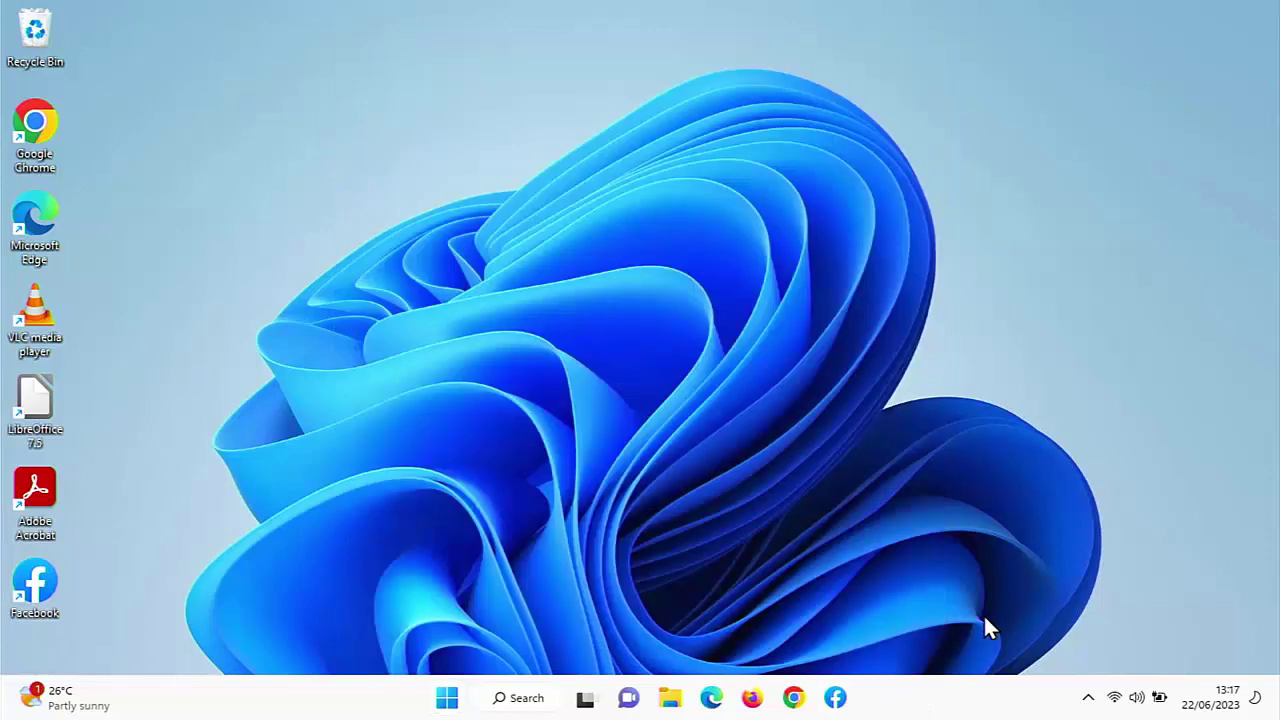
# Test the Facebook taskbar shortcut by launching it and closing the browser window
pyautogui.click(838, 699)
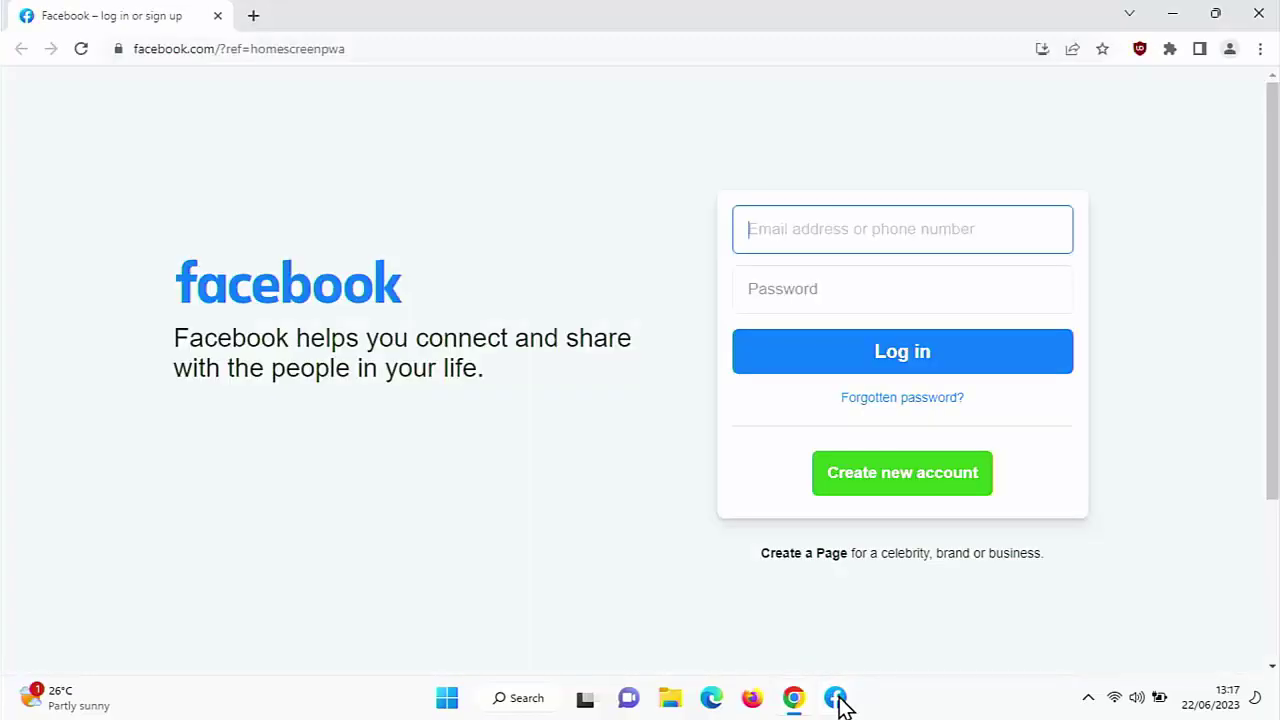
pyautogui.click(1258, 14)
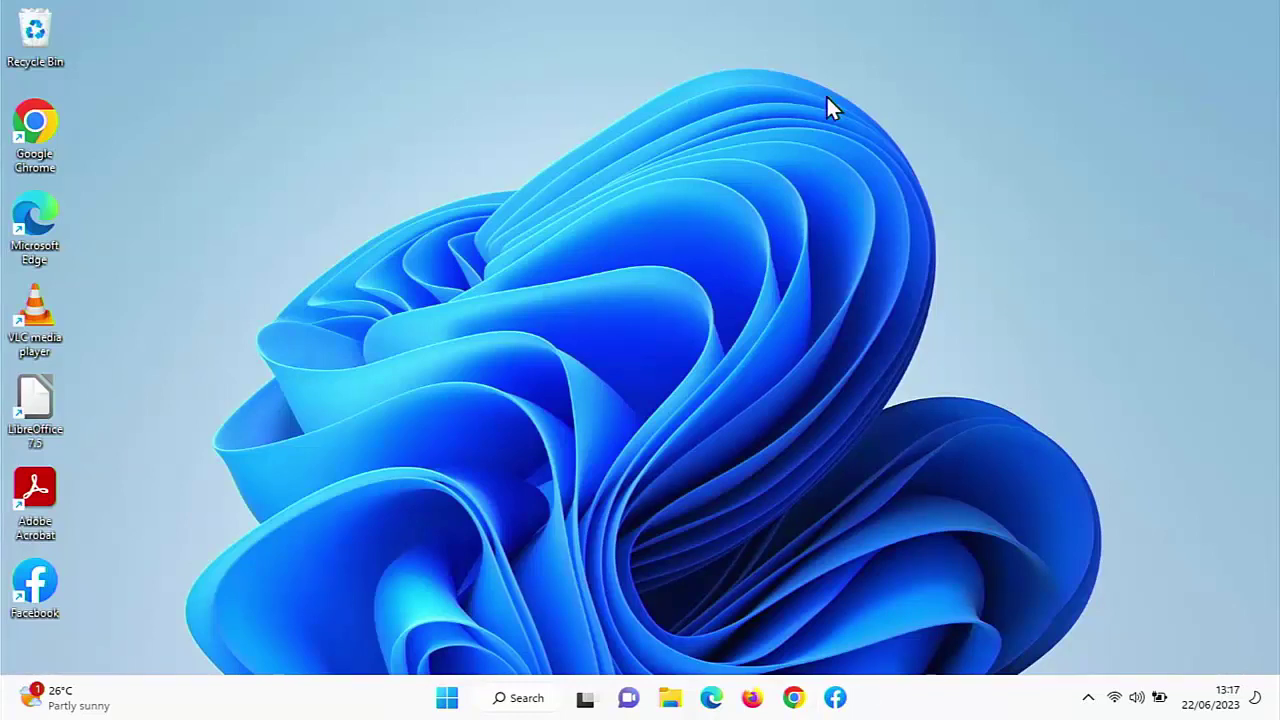
# Create a desktop shortcut named "Gmail" to the Gmail page in Google Chrome, without opening as a window, and close the browser
pyautogui.click(793, 698)
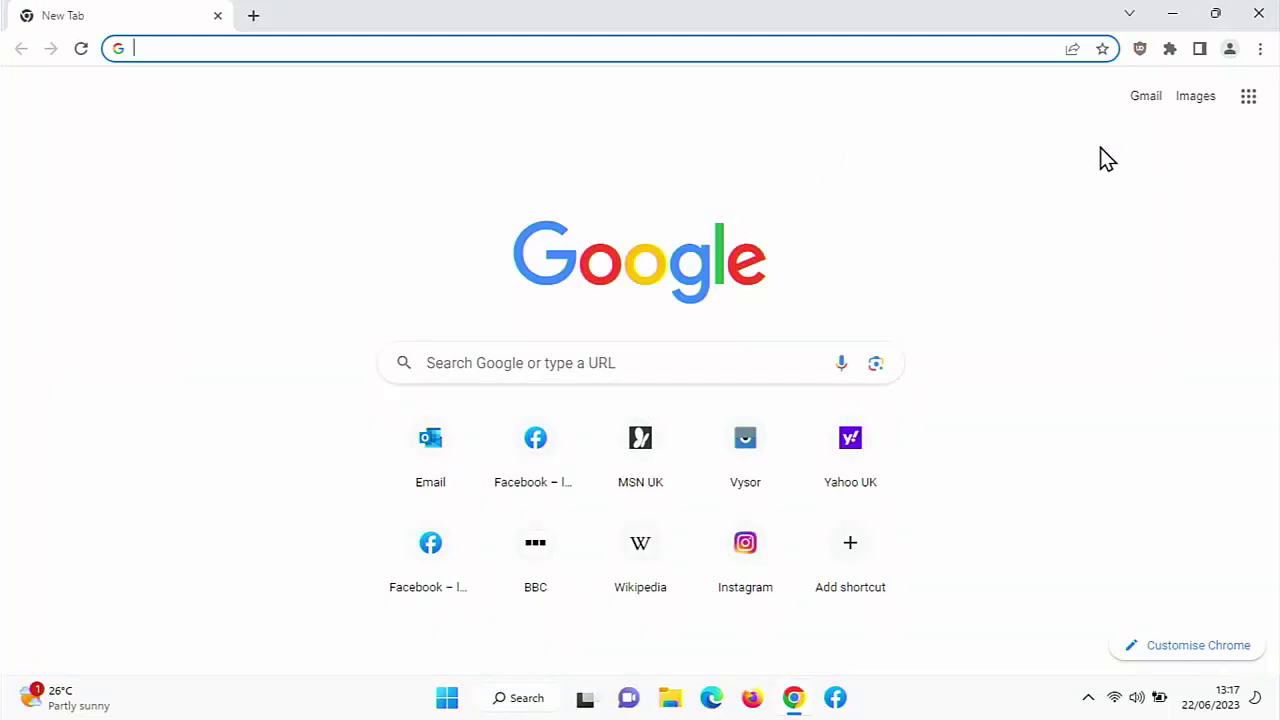
pyautogui.click(1146, 100)
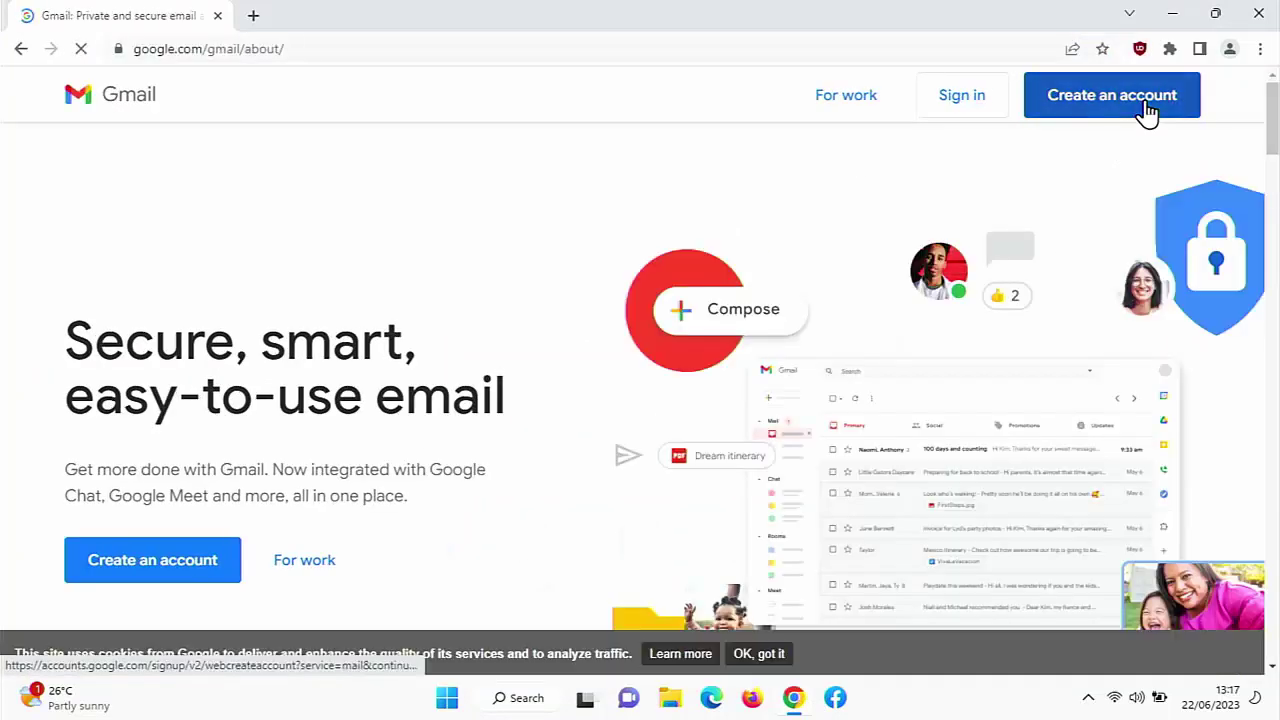
pyautogui.click(1259, 55)
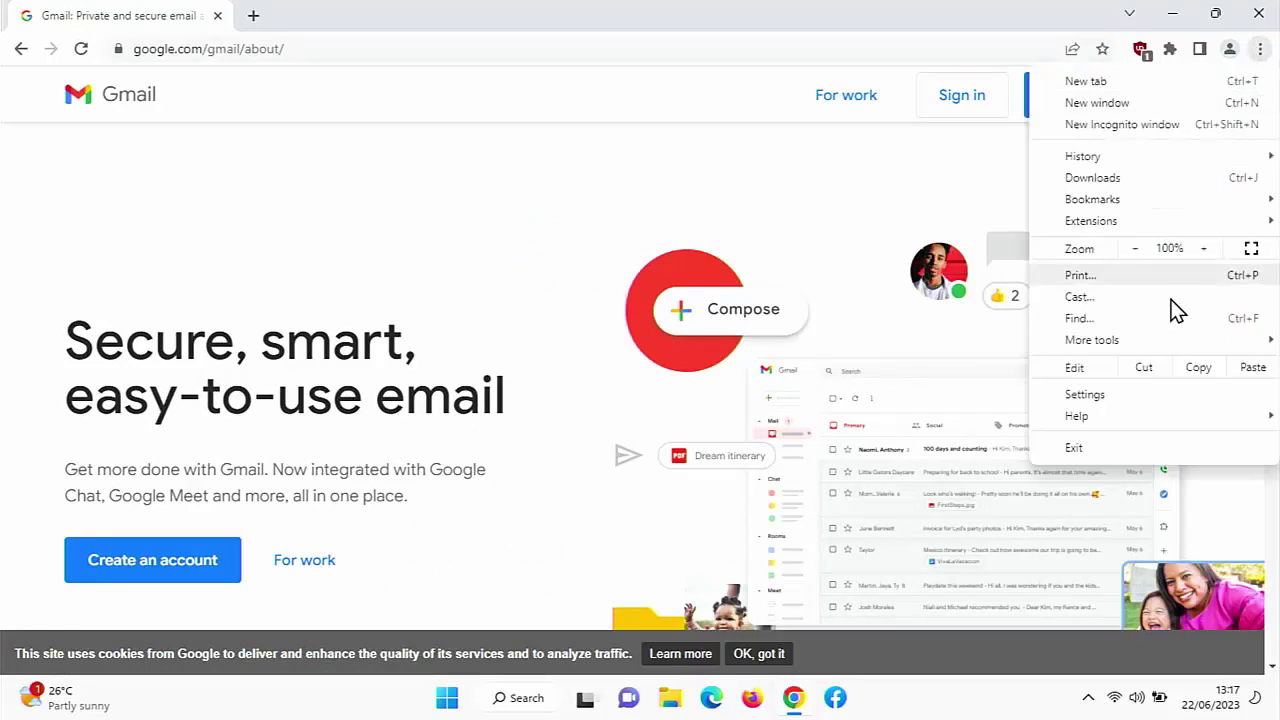
pyautogui.moveTo(1140, 345)
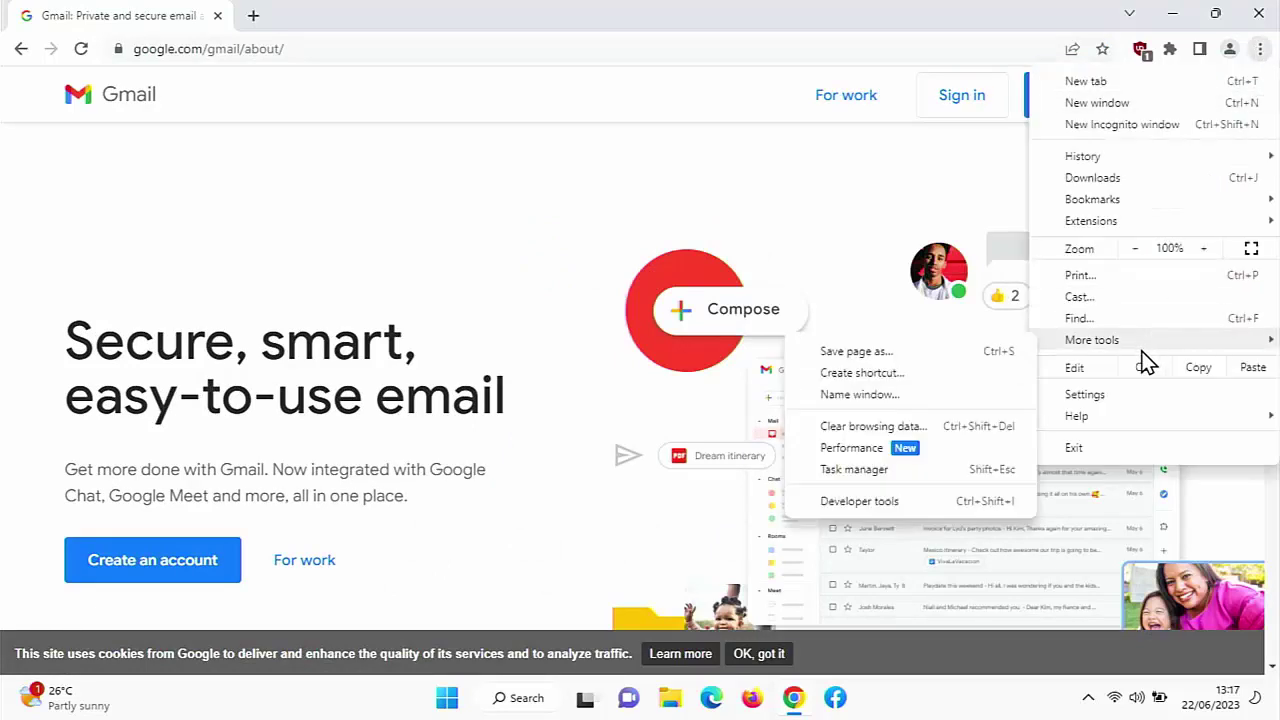
pyautogui.click(922, 375)
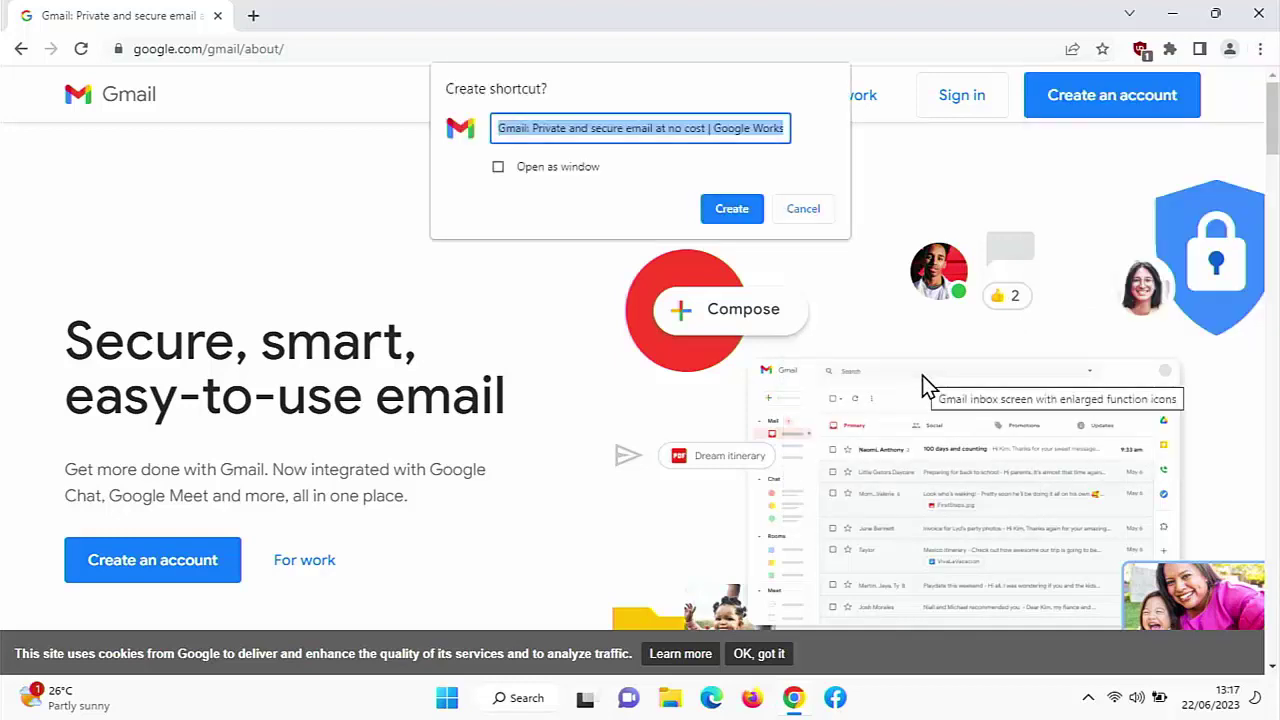
pyautogui.press('BackSpace')
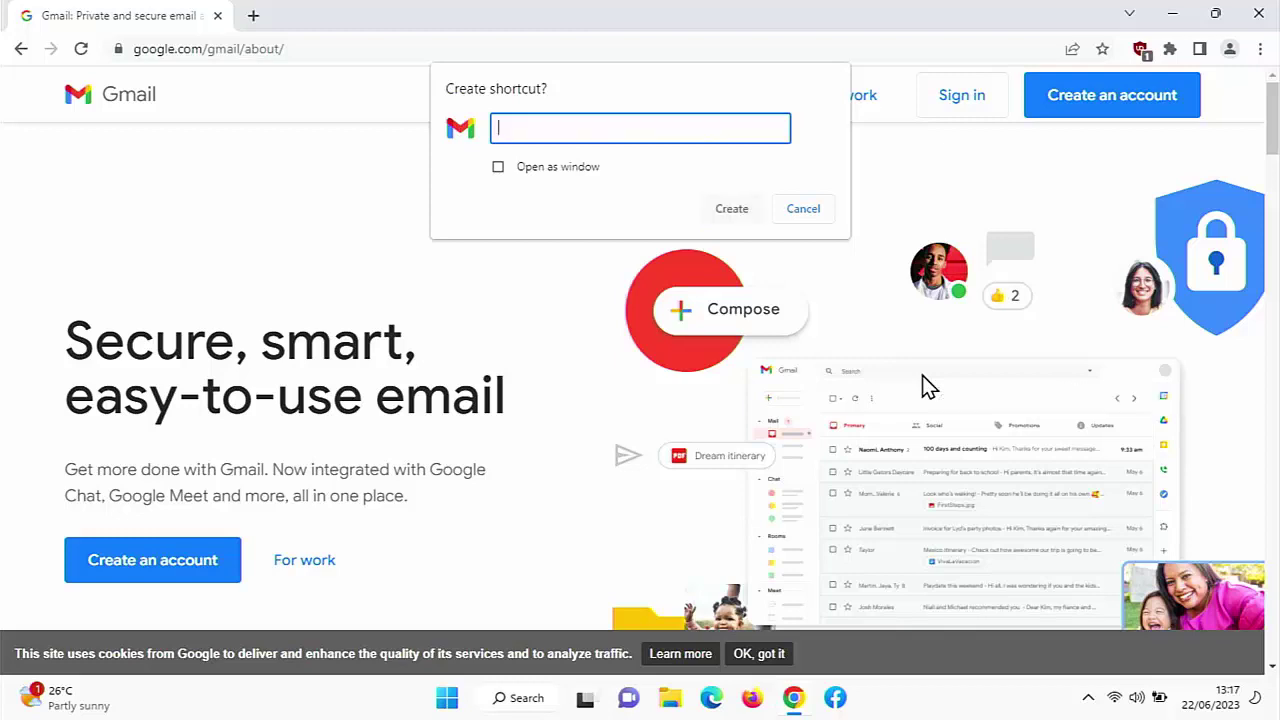
pyautogui.write('G')
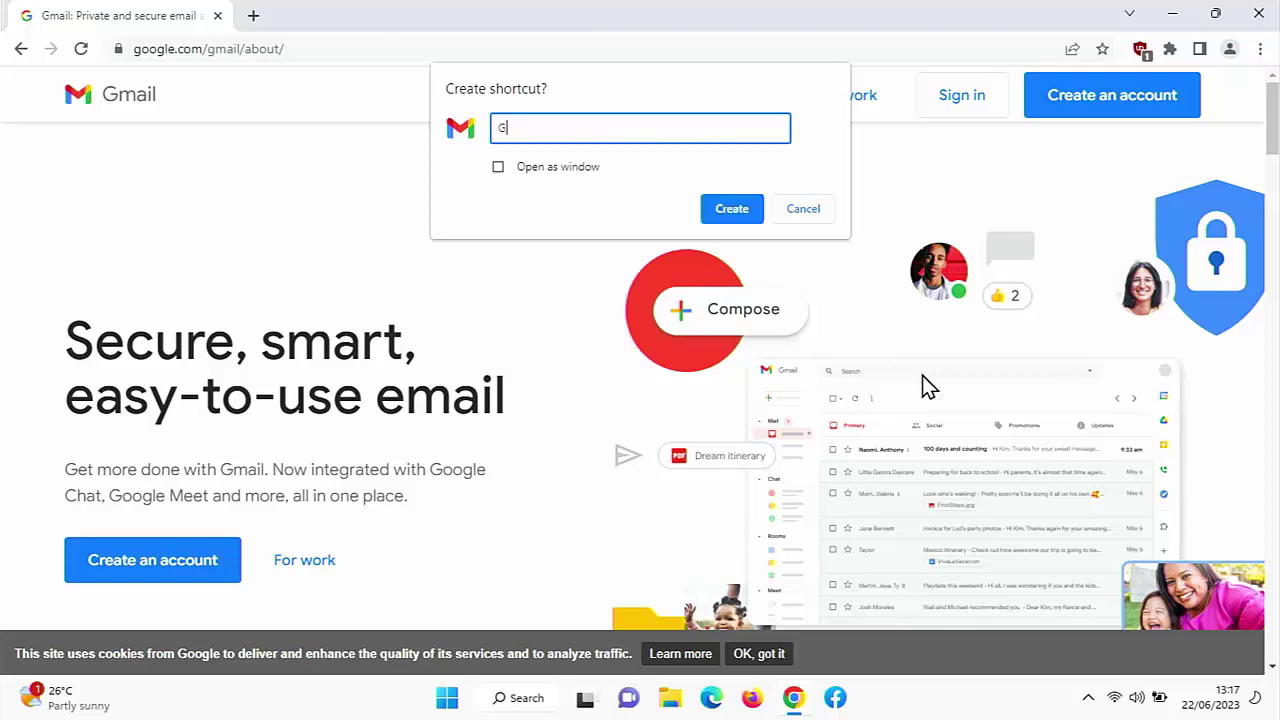
pyautogui.write('mail')
pyautogui.click(747, 217)
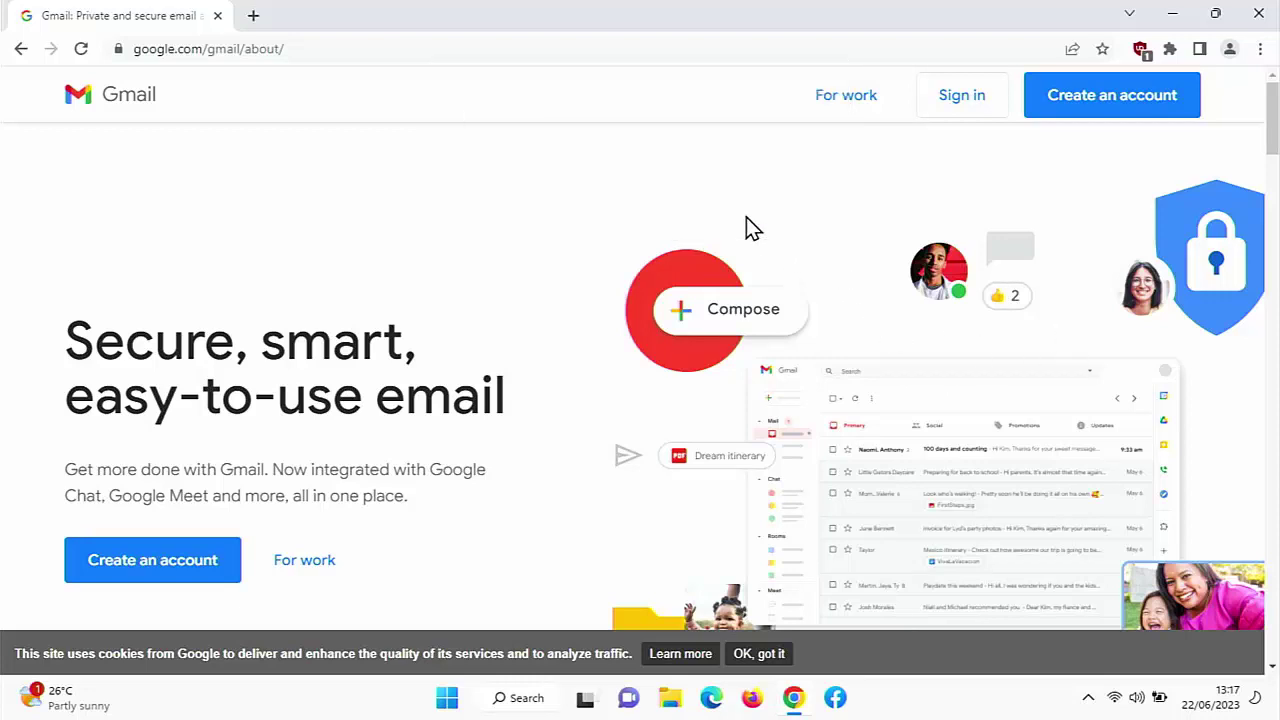
pyautogui.click(1259, 15)
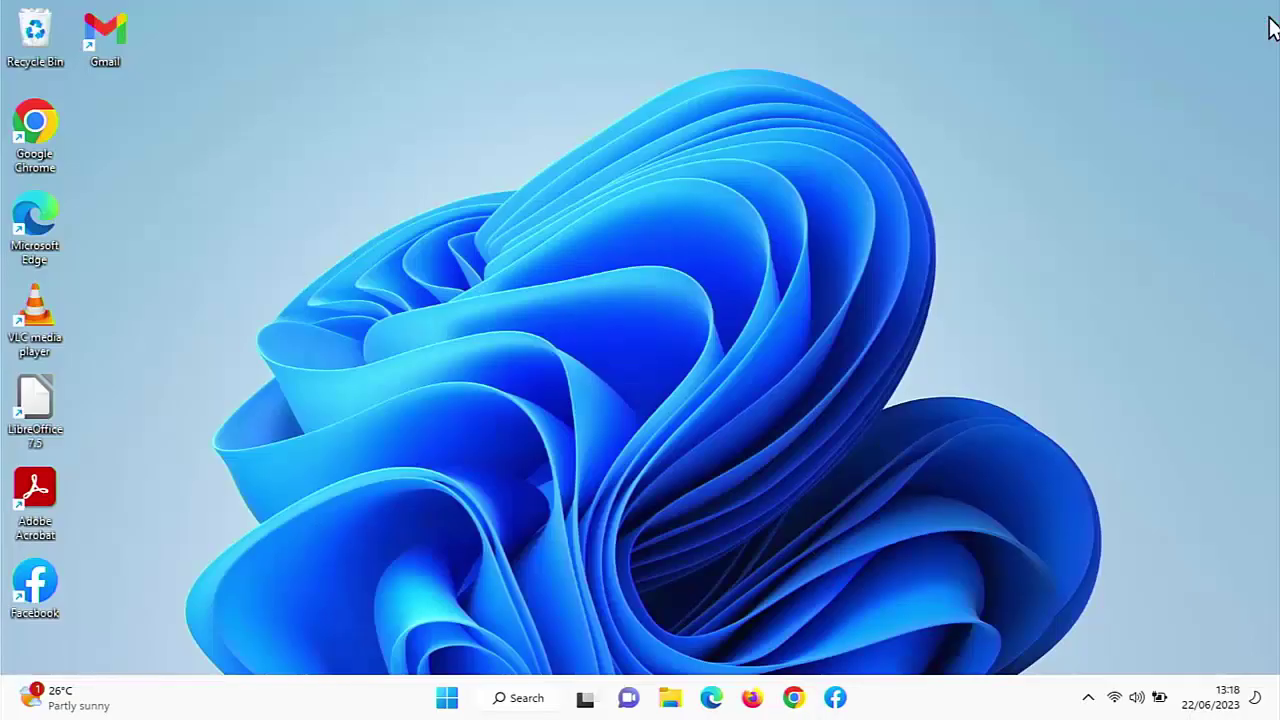
# Pin the desktop's Gmail shortcut to Start, and pin that new Start entry to the taskbar
pyautogui.rightClick(98, 36)
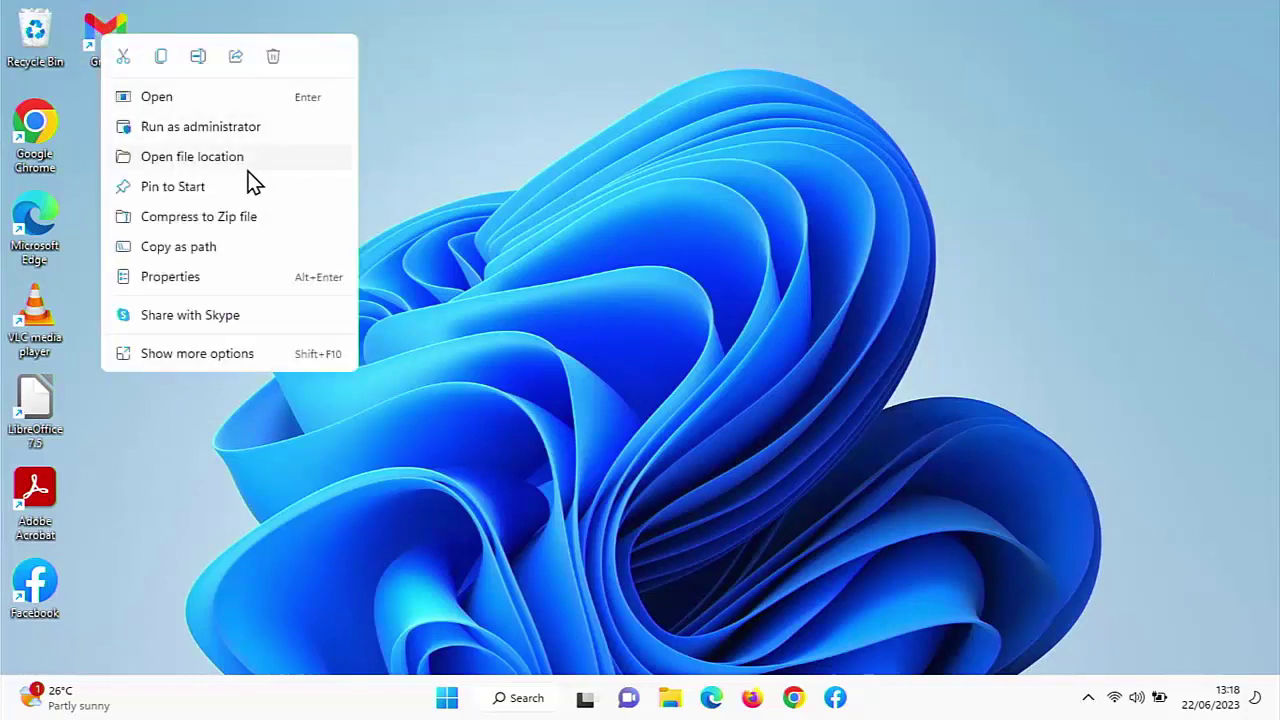
pyautogui.click(212, 184)
pyautogui.click(445, 703)
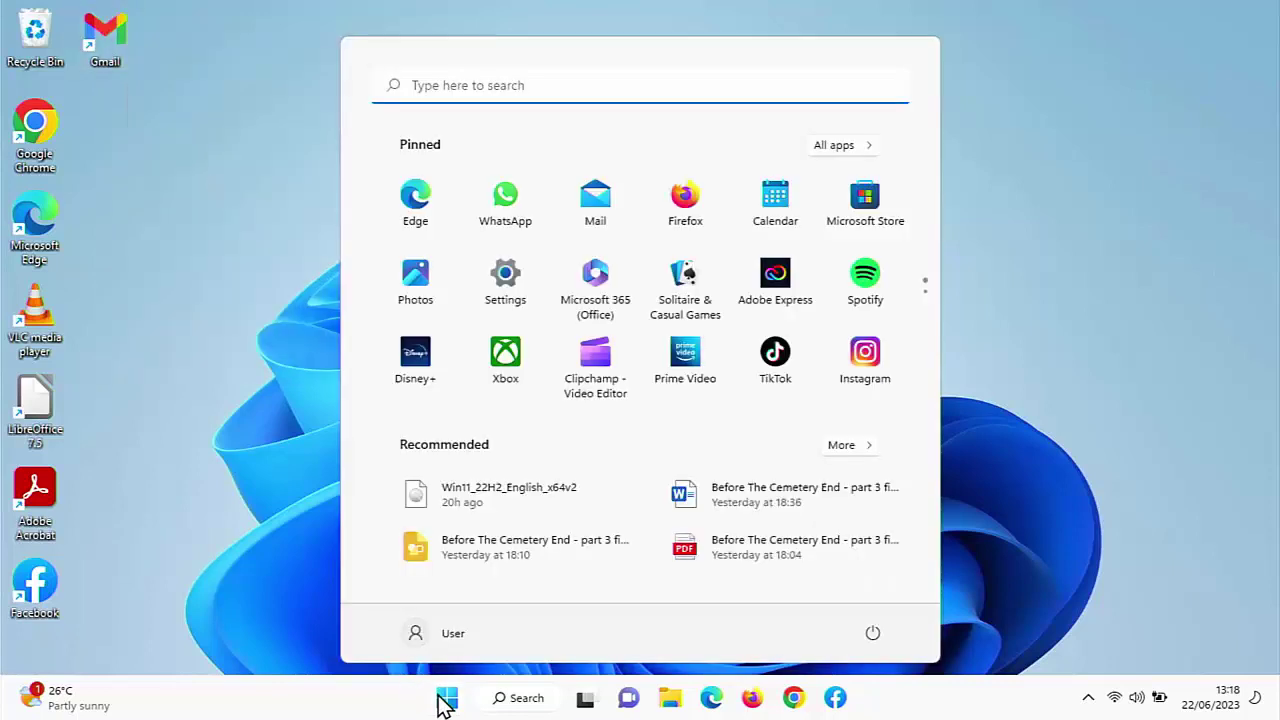
pyautogui.scroll(-1, 612, 374)
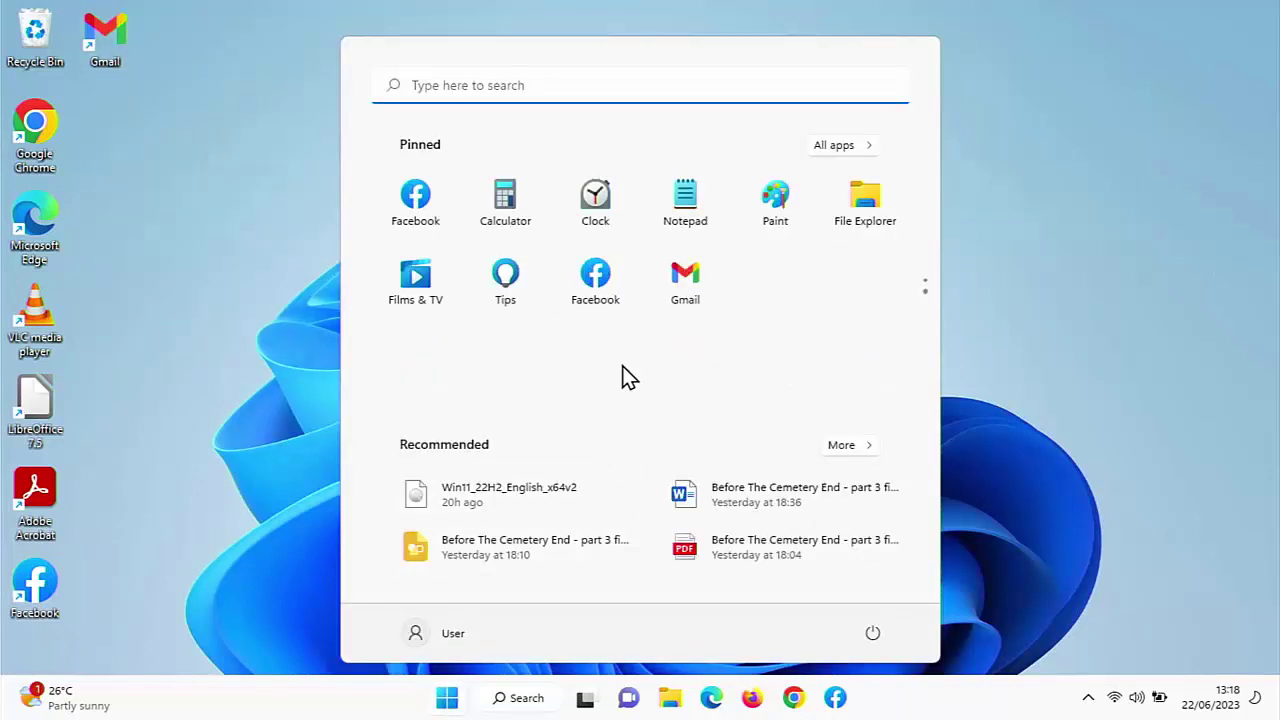
pyautogui.rightClick(699, 285)
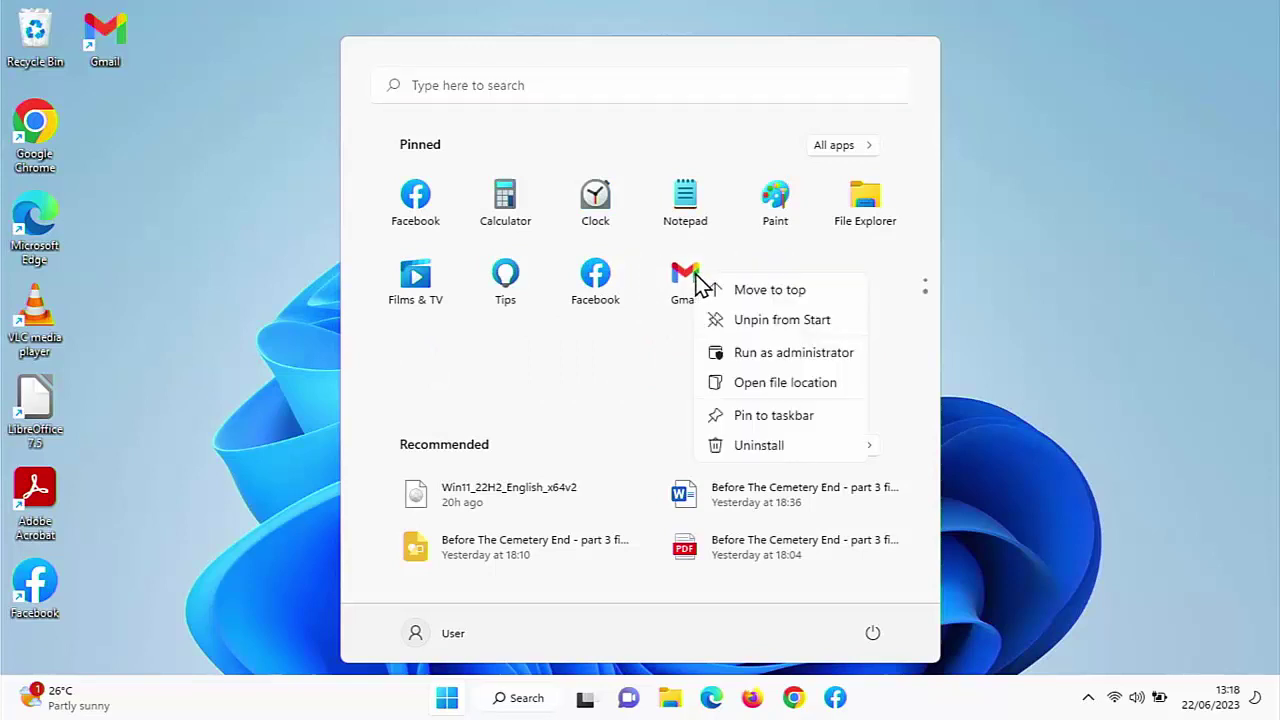
pyautogui.click(766, 418)
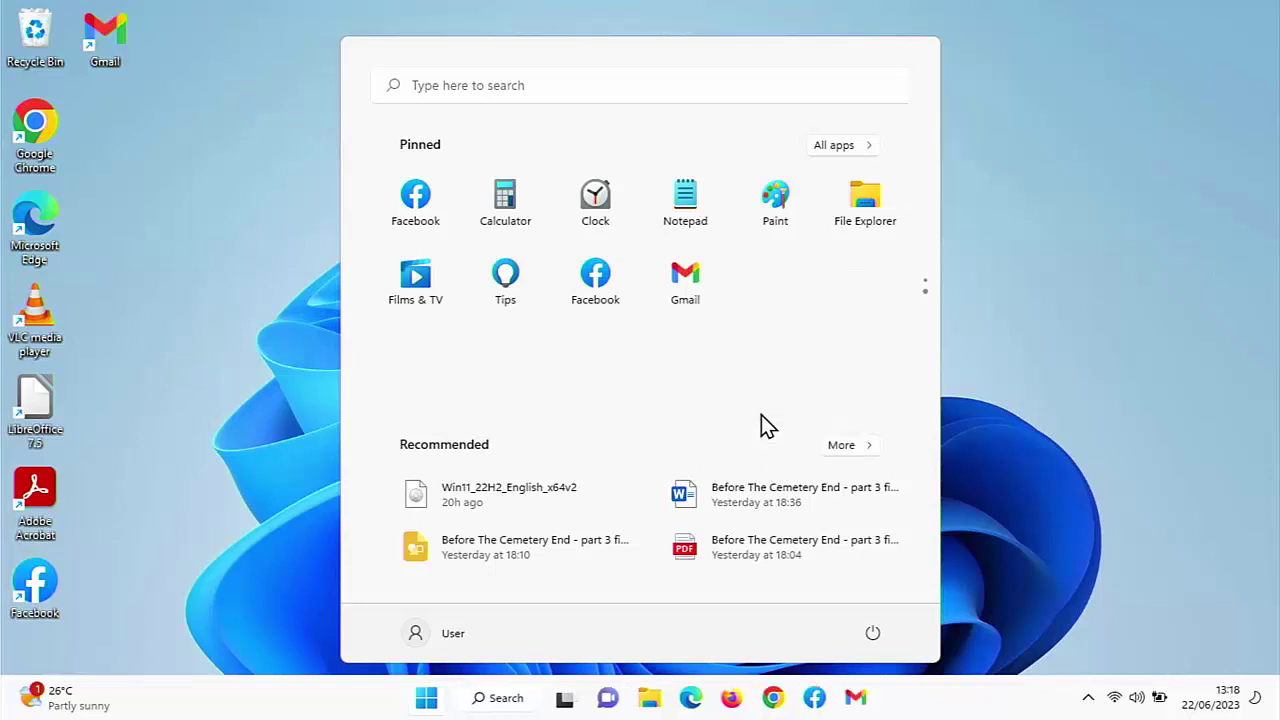
pyautogui.click(971, 663)
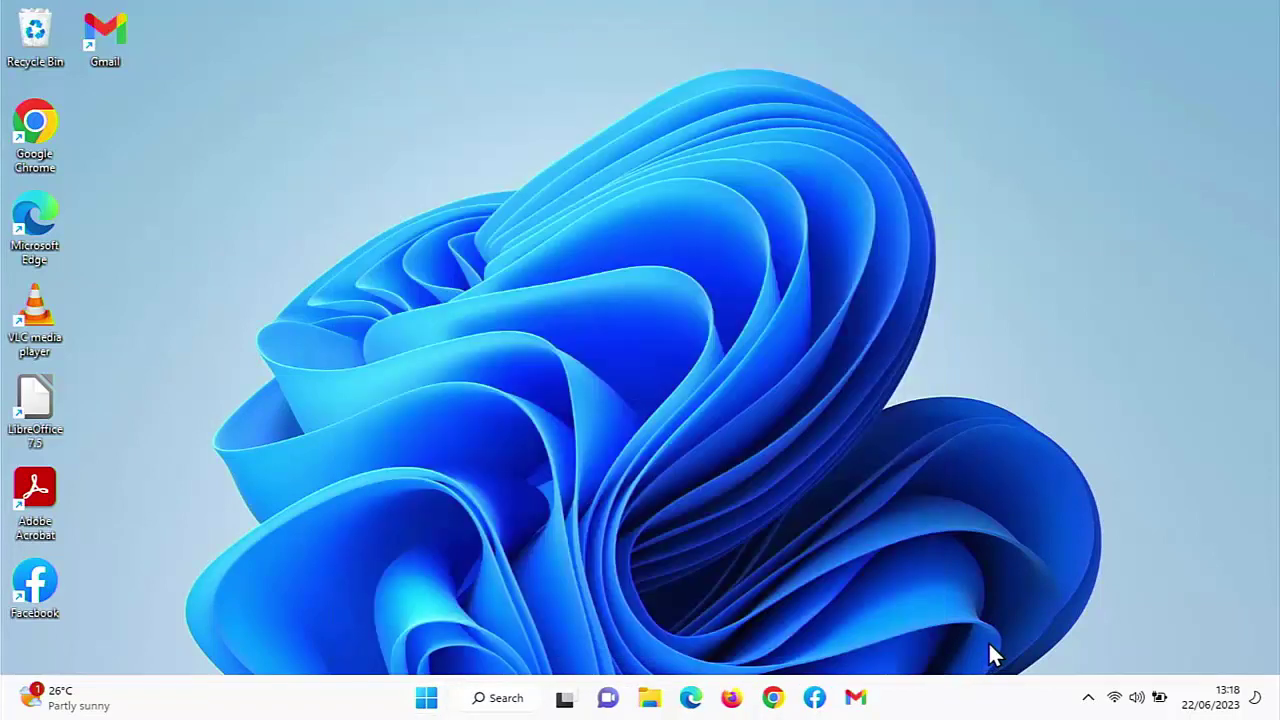
# Test the Gmail taskbar shortcut by launching it and closing the browser window
pyautogui.click(857, 698)
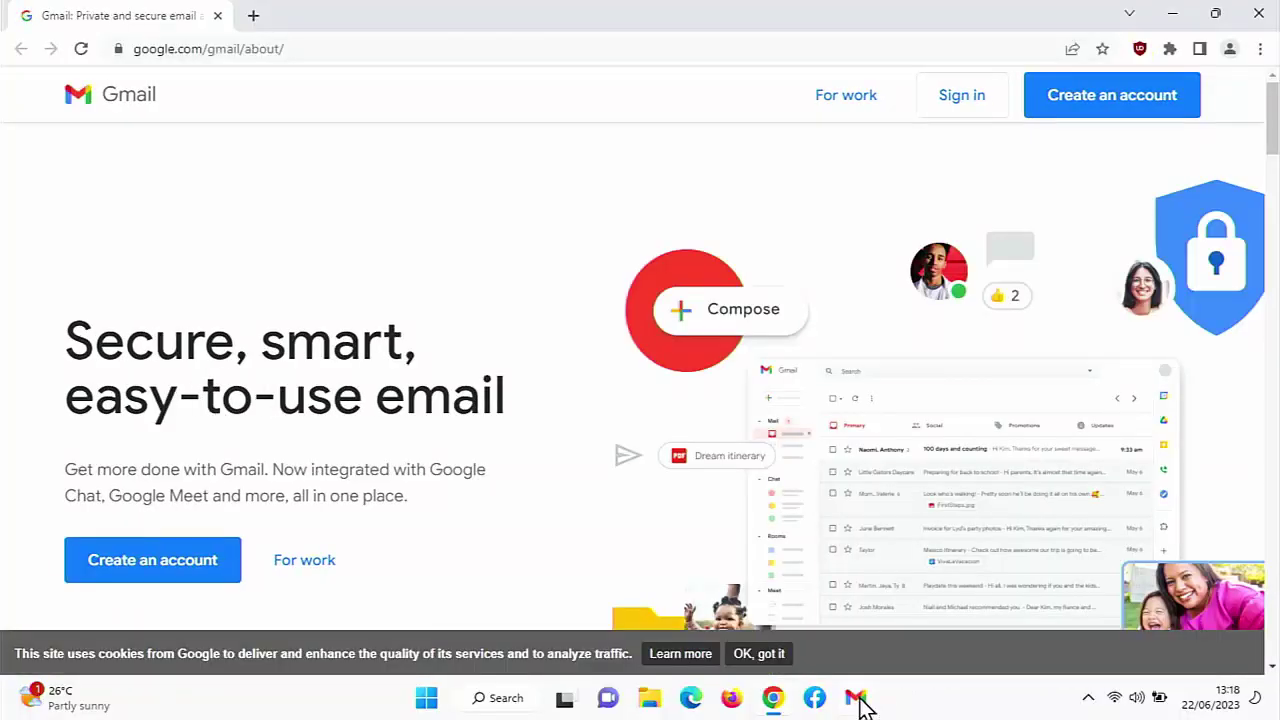
pyautogui.click(1258, 16)
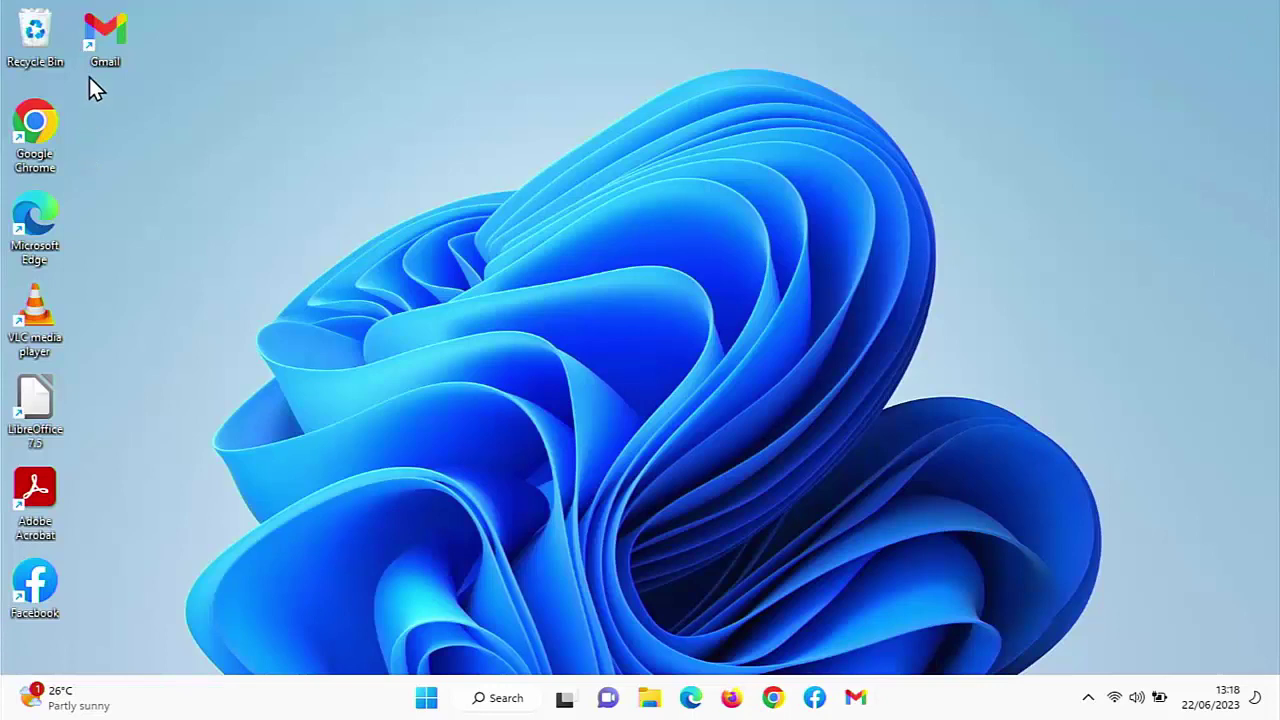
# Delete the Gmail and Facebook shortcuts from the desktop
pyautogui.rightClick(112, 32)
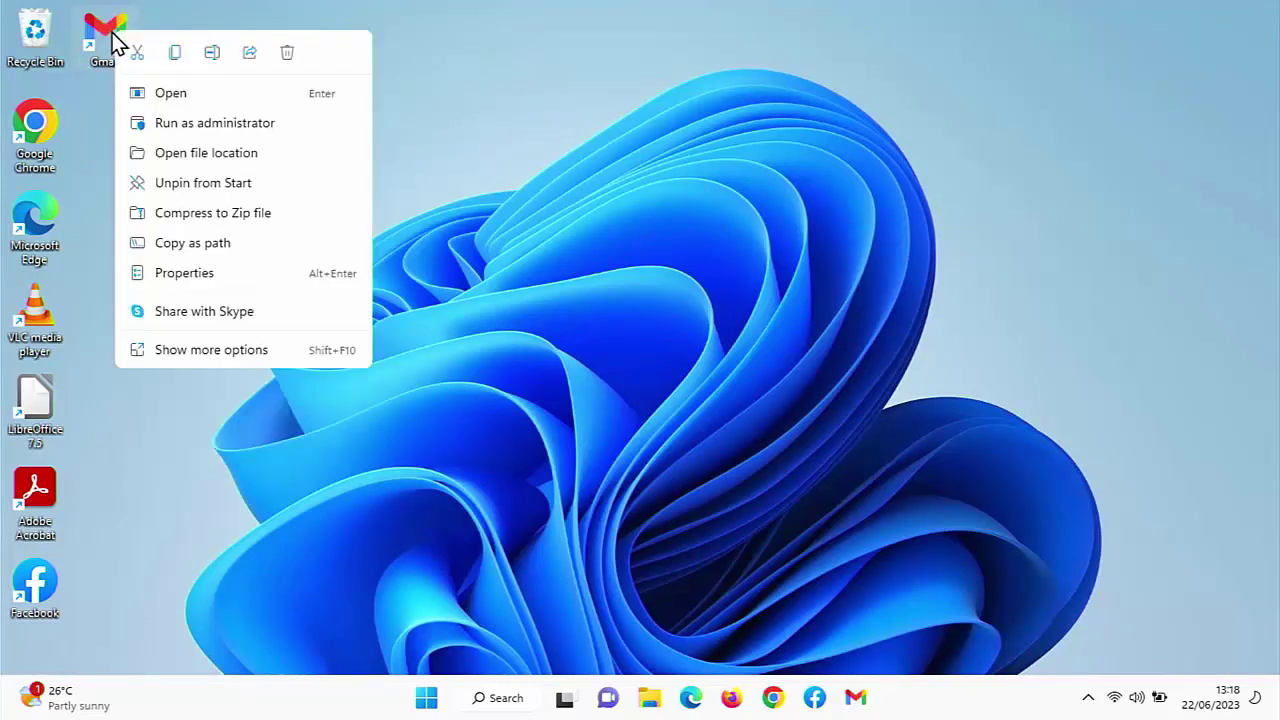
pyautogui.click(290, 53)
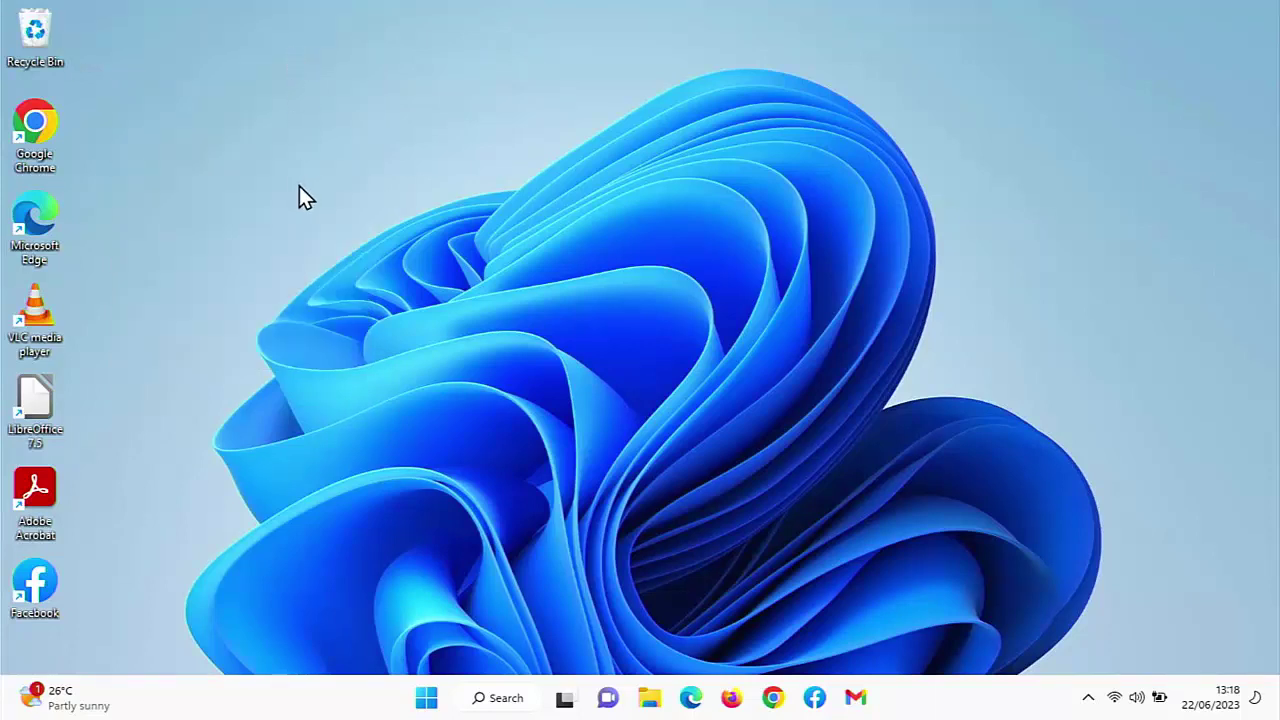
pyautogui.rightClick(35, 588)
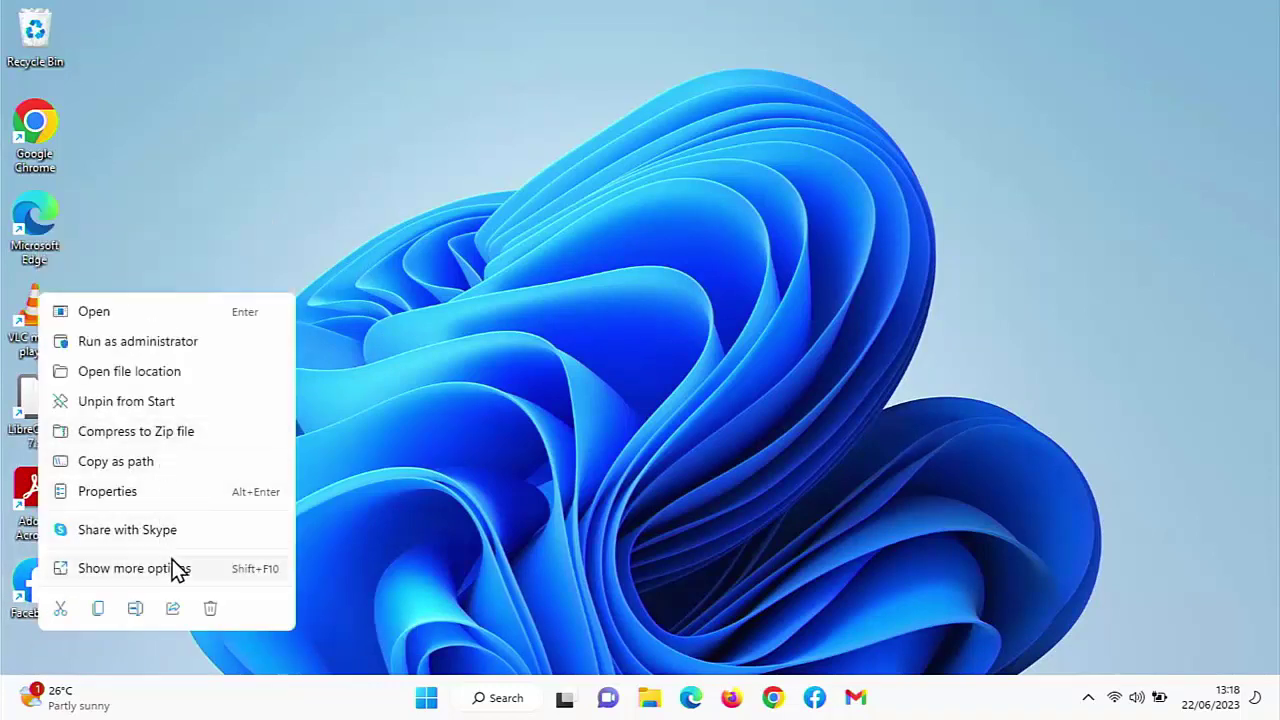
pyautogui.click(211, 607)
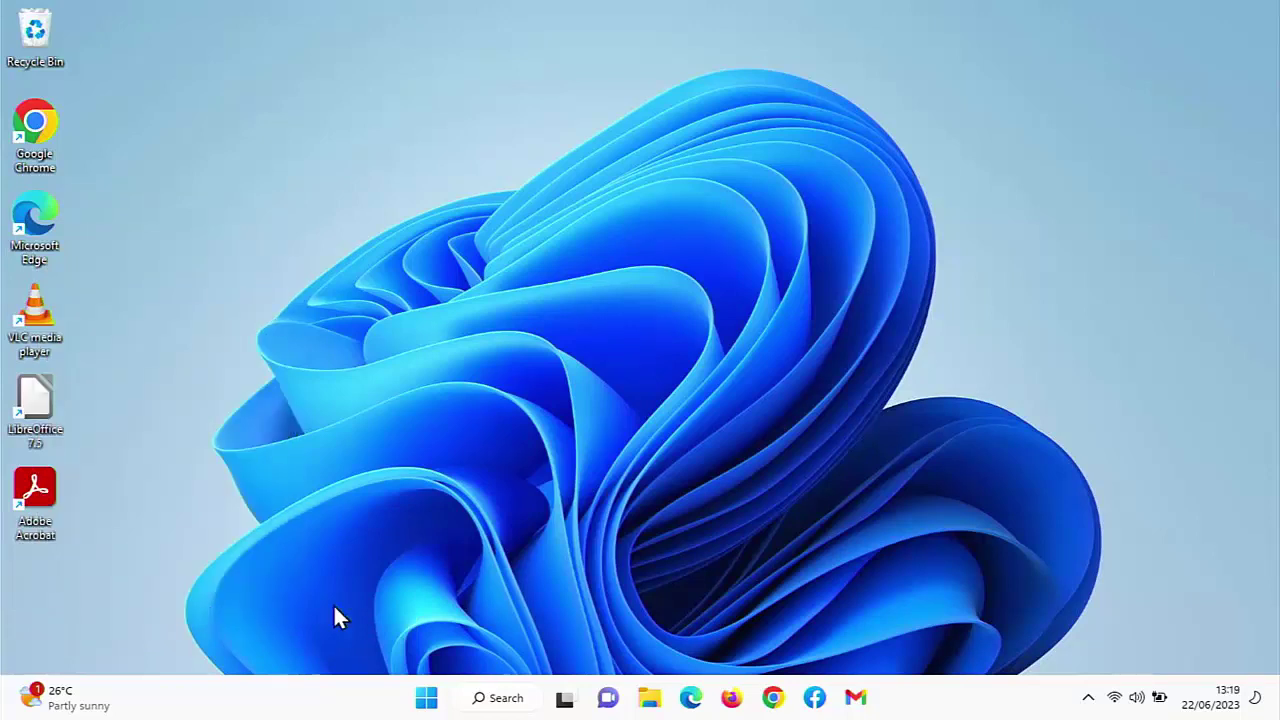
# Test the Facebook and Gmail taskbar shortcuts by launching each one and closing its browser window
pyautogui.click(815, 700)
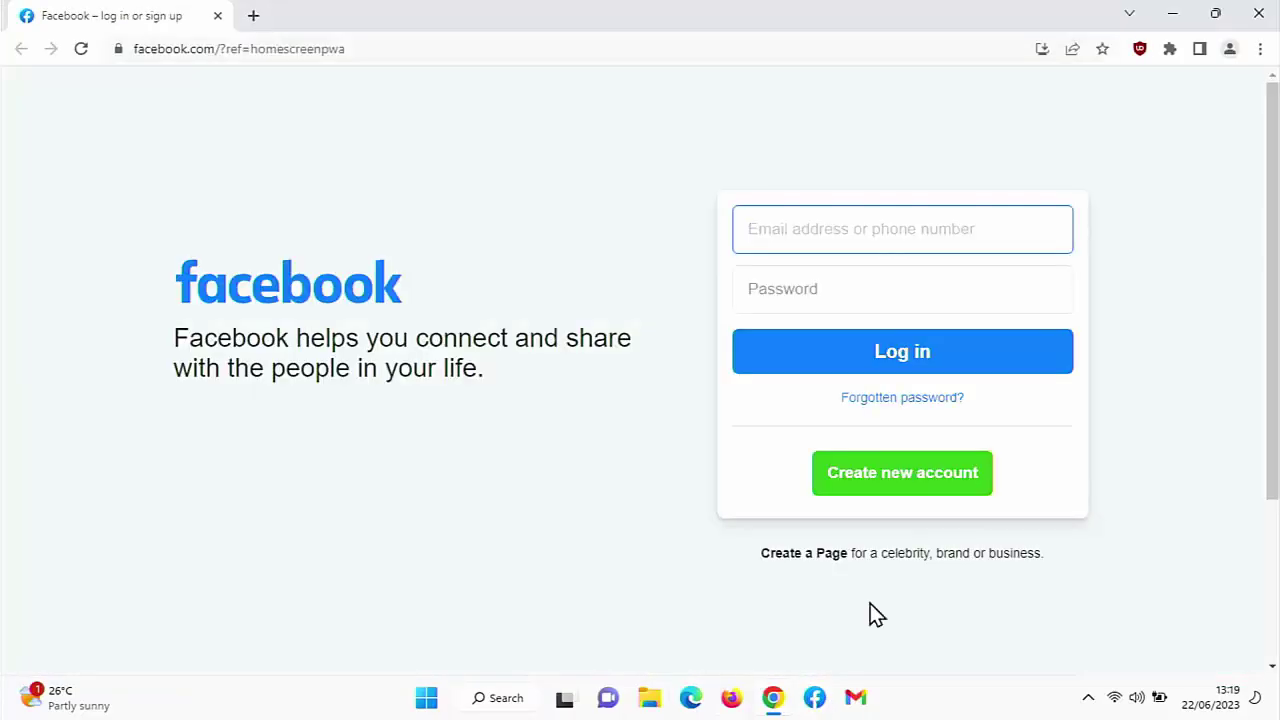
pyautogui.click(1258, 14)
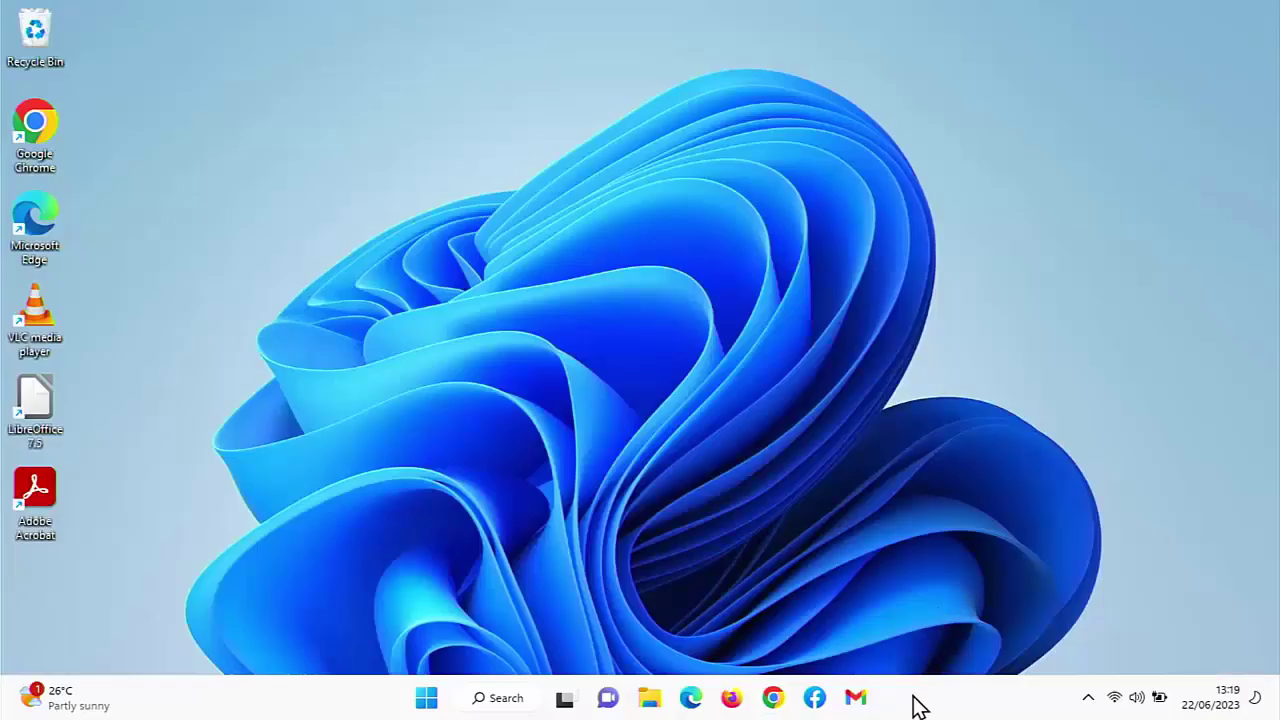
pyautogui.click(857, 698)
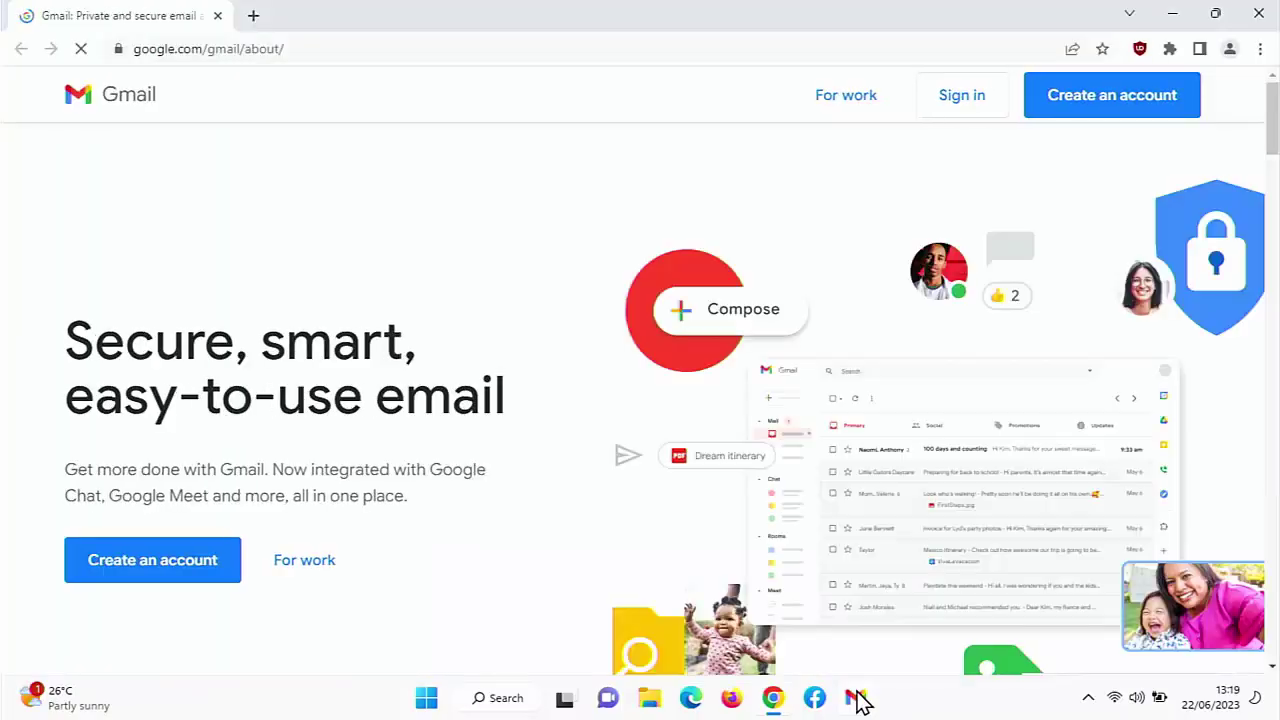
pyautogui.click(1259, 12)
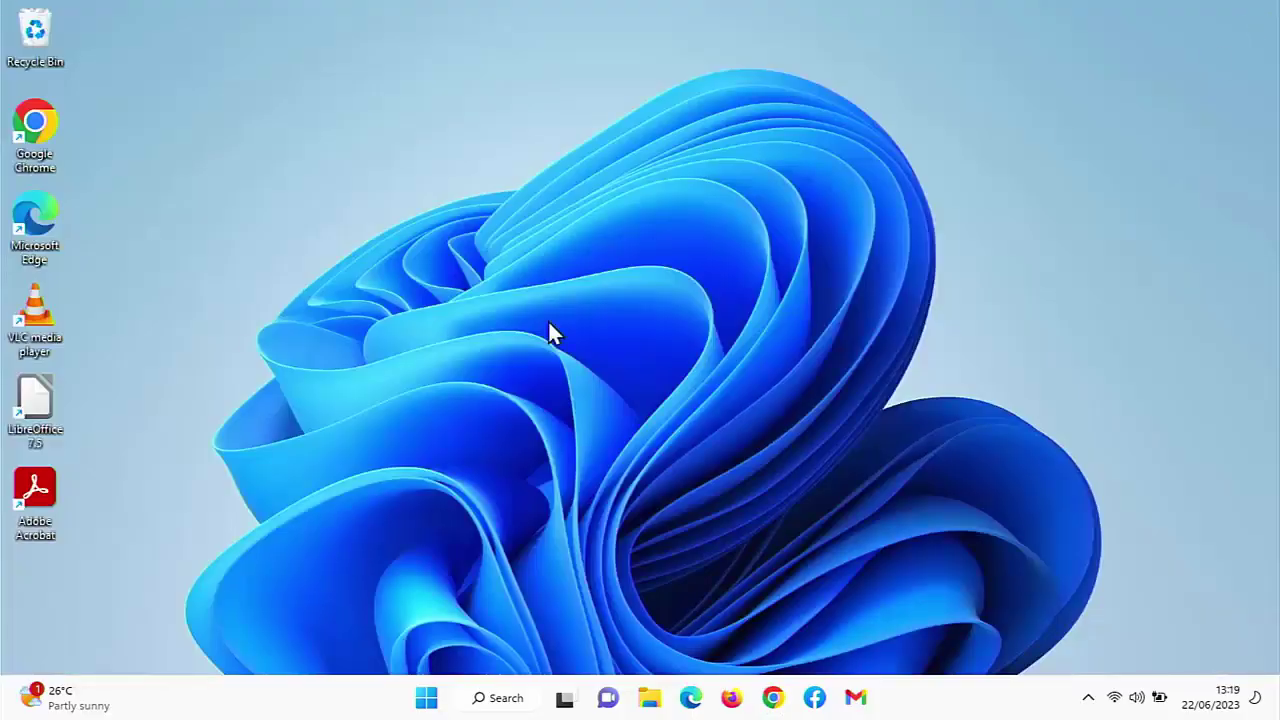
# Unpin the Facebook shortcut beside Gmail and the Gmail shortcut from Start, and close the Start menu
pyautogui.click(425, 698)
pyautogui.scroll(-1, 569, 348)
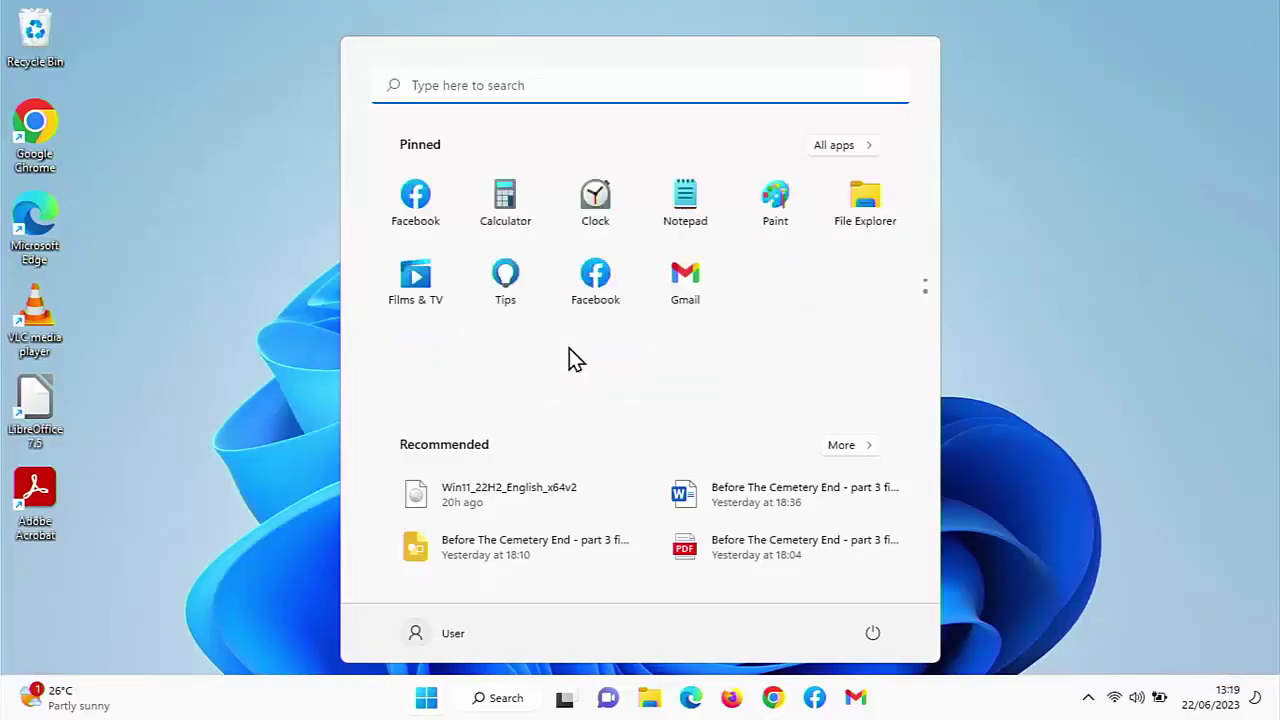
pyautogui.rightClick(600, 283)
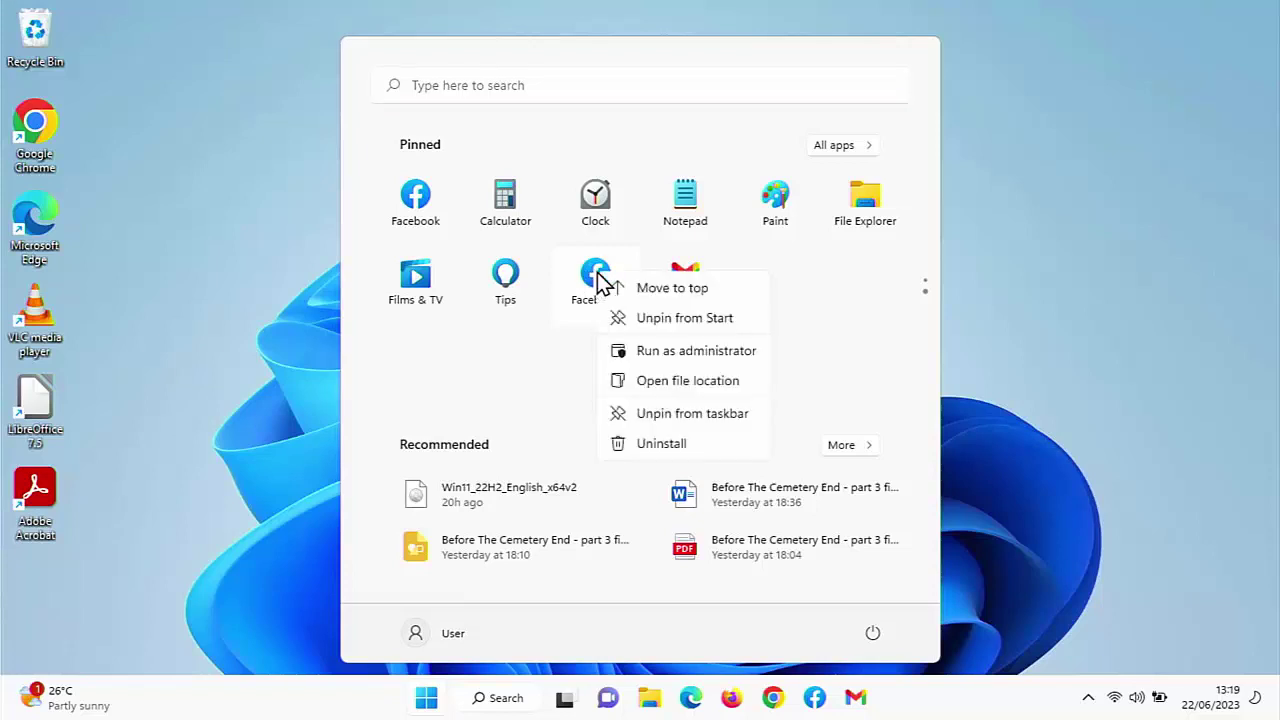
pyautogui.click(655, 317)
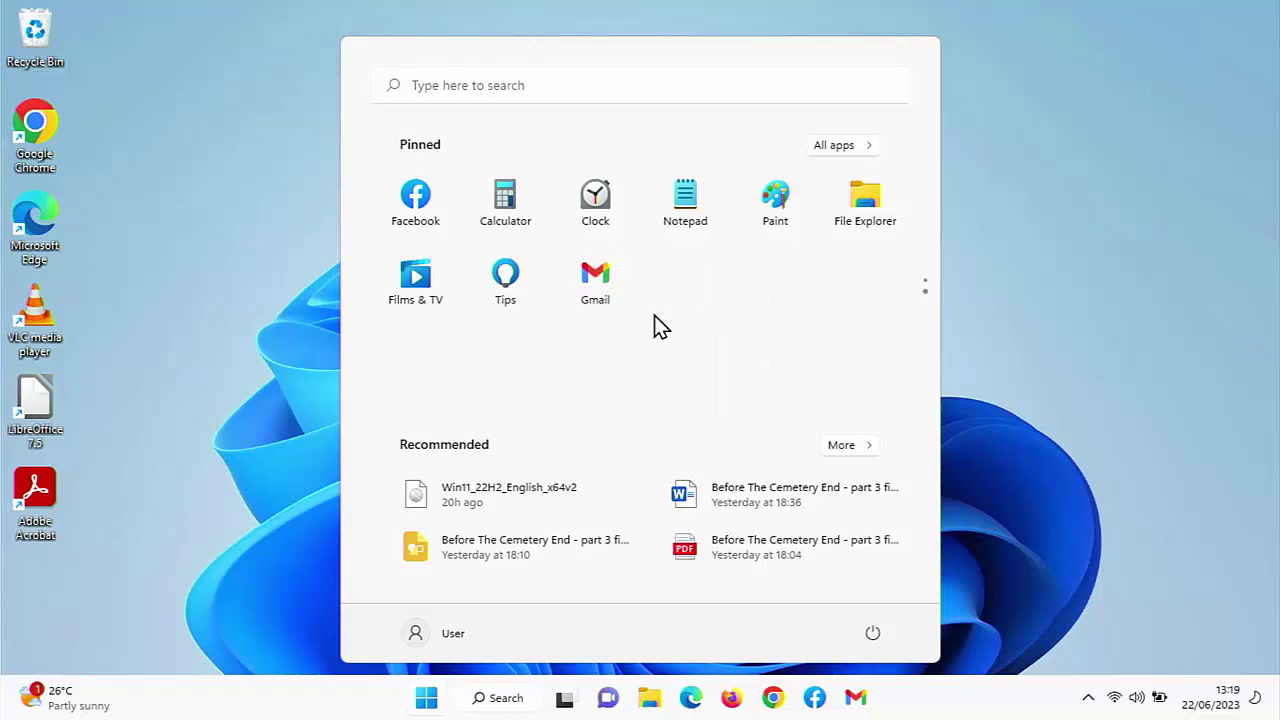
pyautogui.rightClick(605, 283)
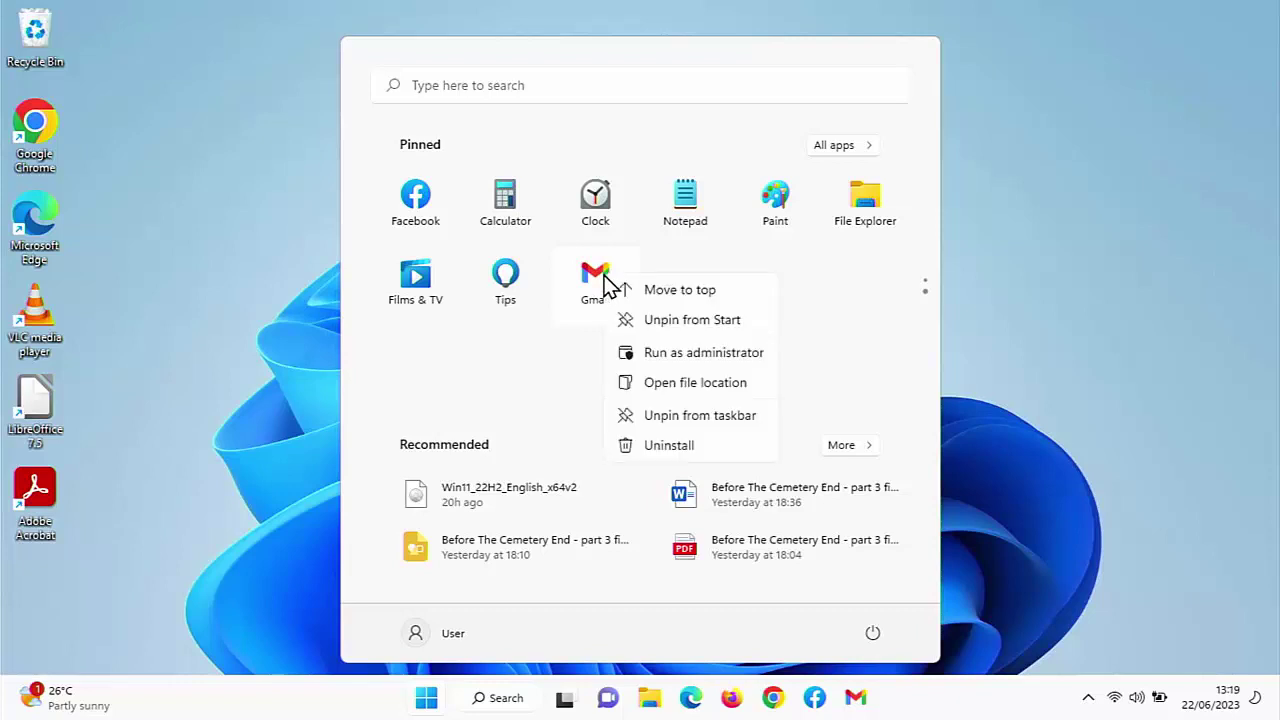
pyautogui.click(668, 321)
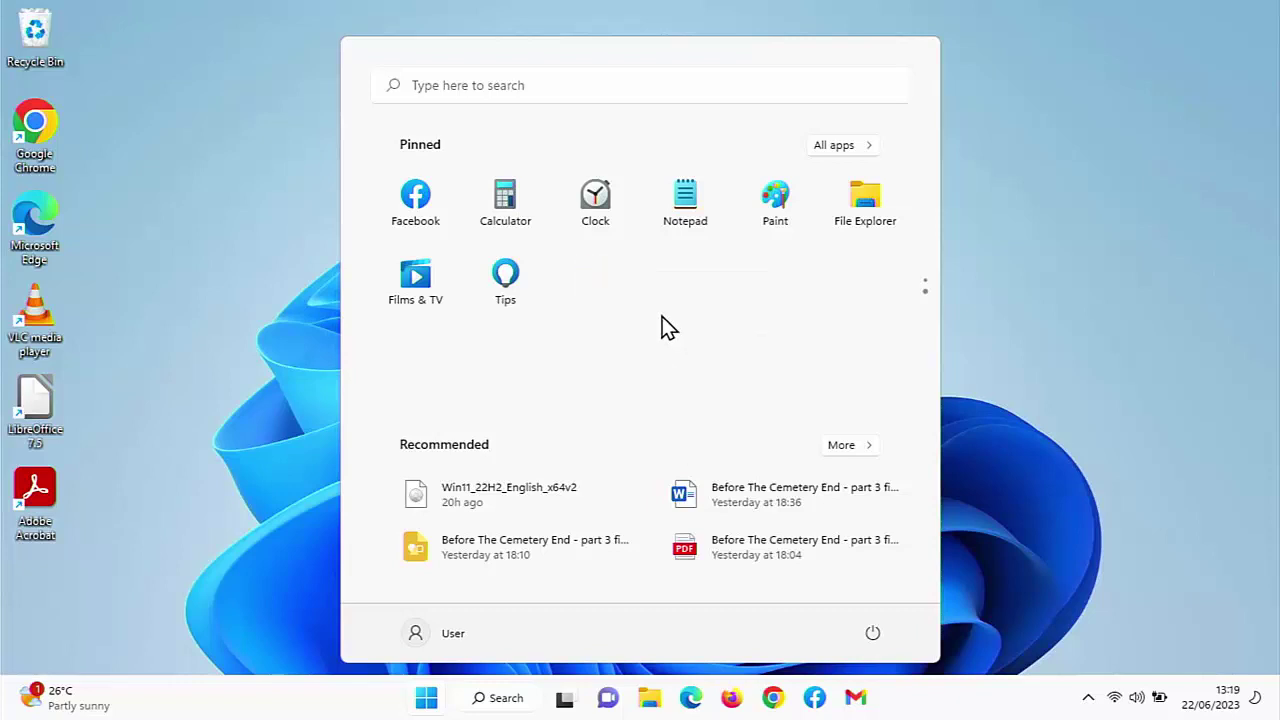
pyautogui.click(1088, 325)
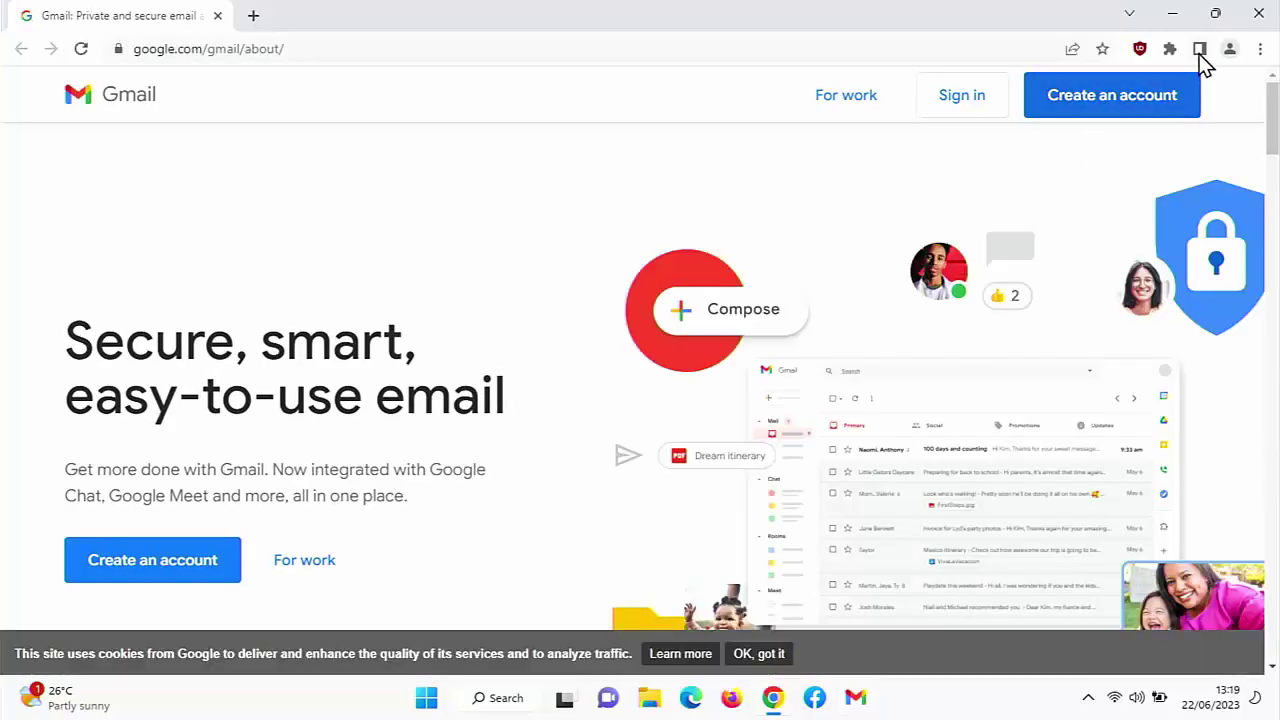
# Close the Gmail browser window, and recheck the Facebook taskbar shortcut by launching it and closing its window
pyautogui.click(1258, 14)
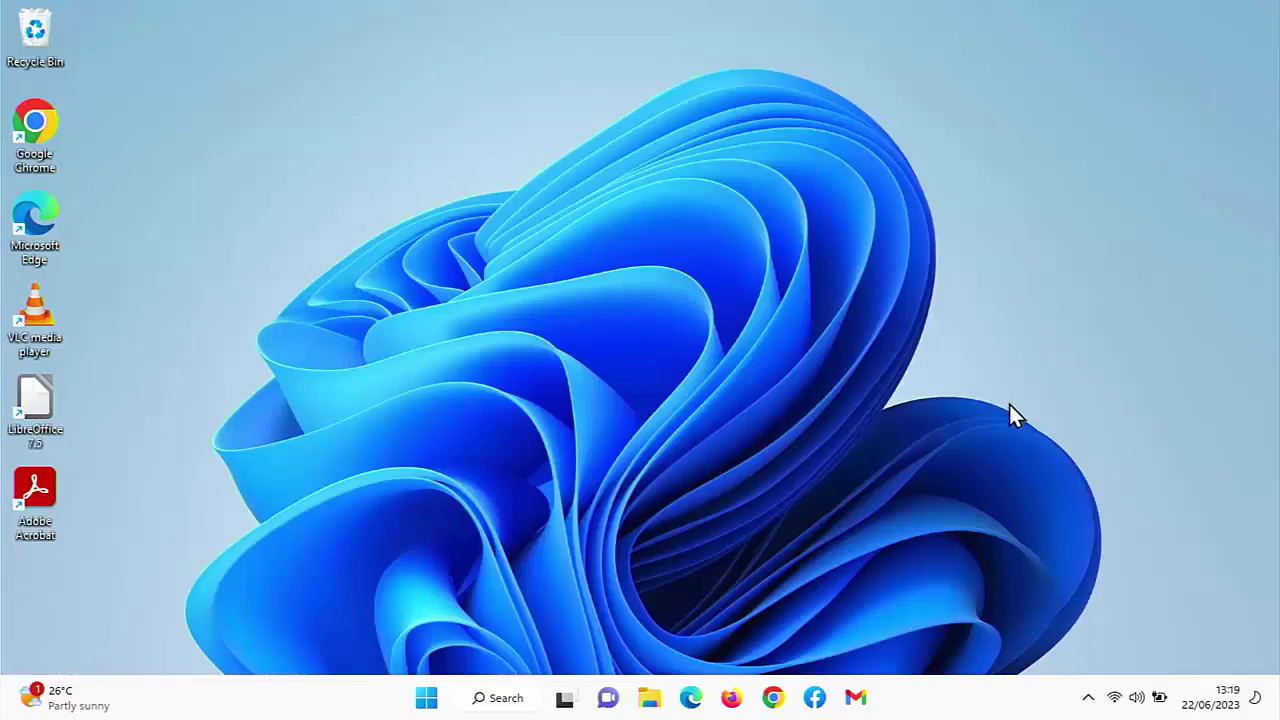
pyautogui.click(814, 697)
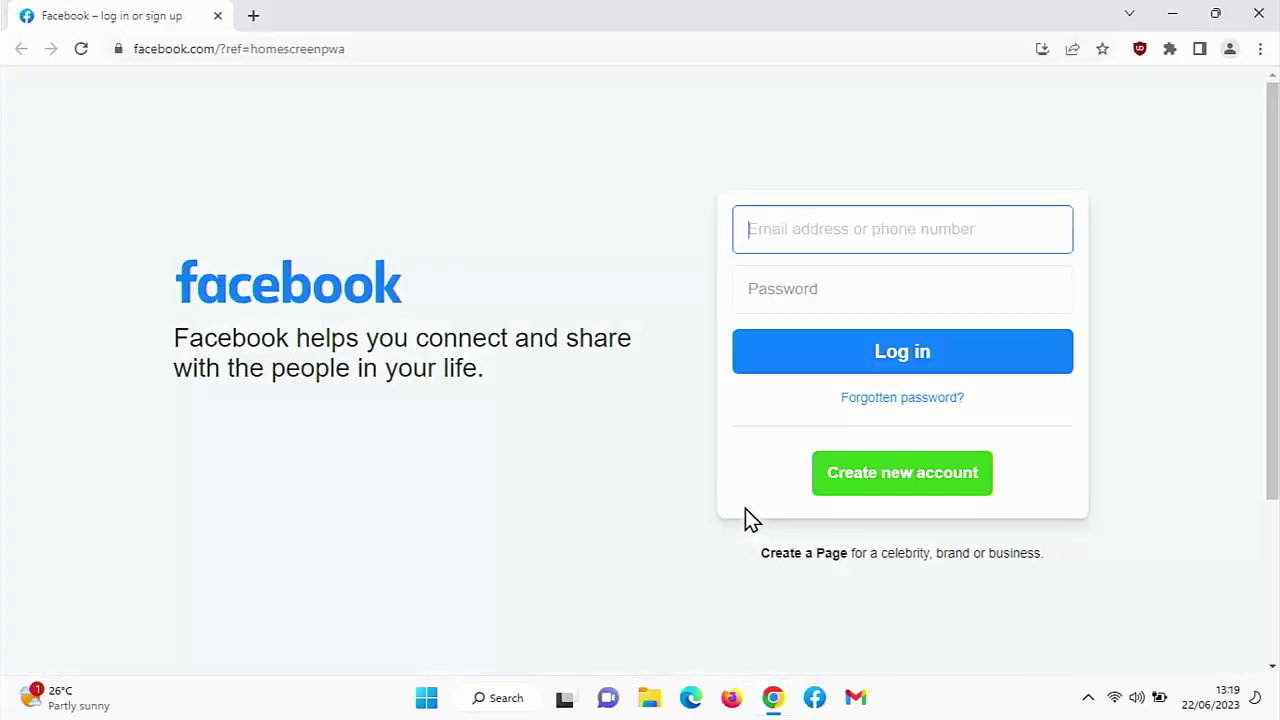
pyautogui.click(1262, 14)
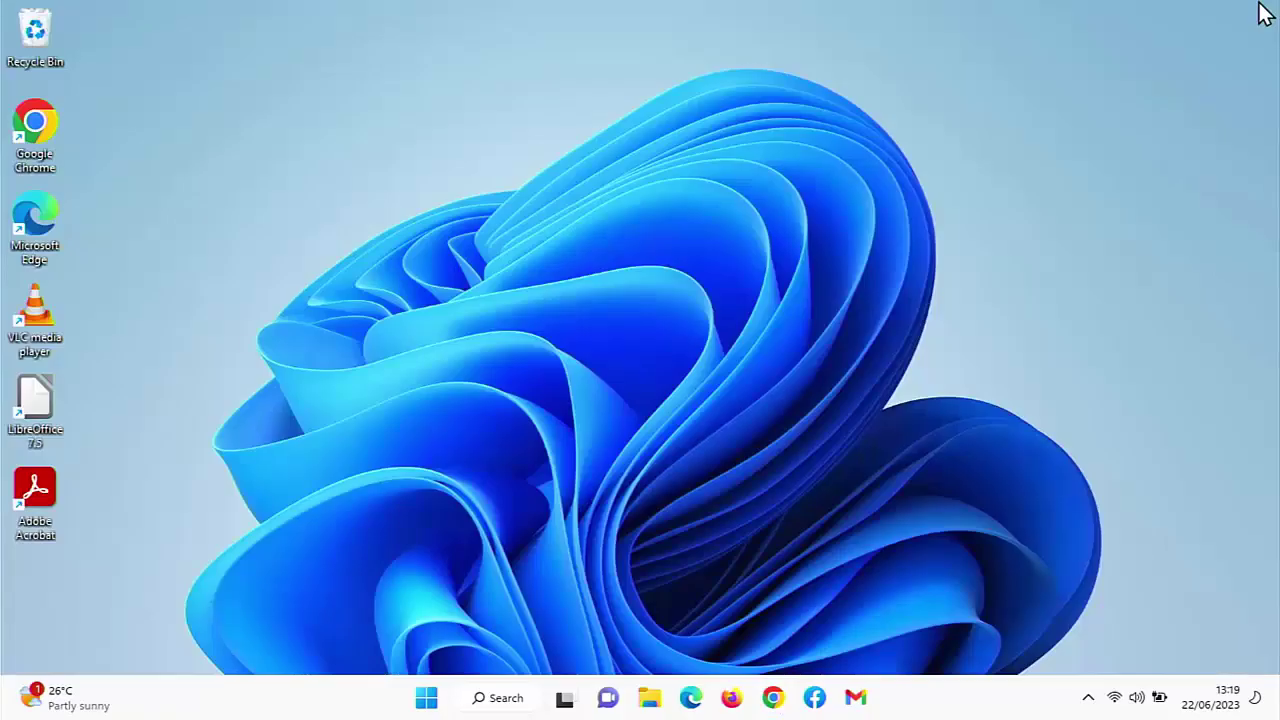